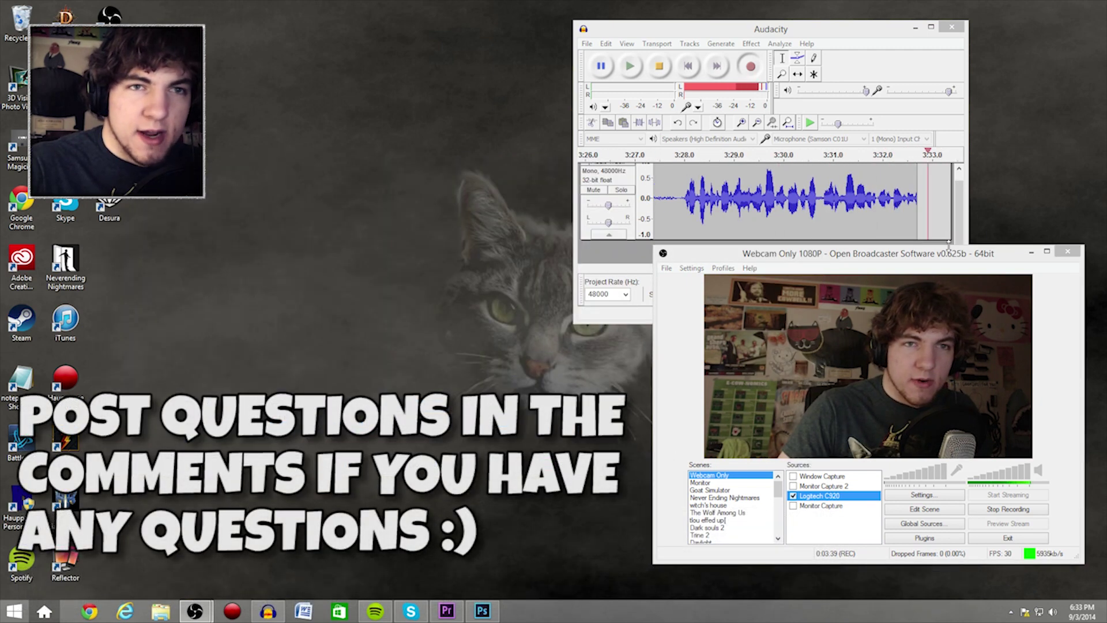
# Put OBS Local Recording at top left and Webcam Only at top right, with Audacity centred below
pyautogui.click(915, 27)
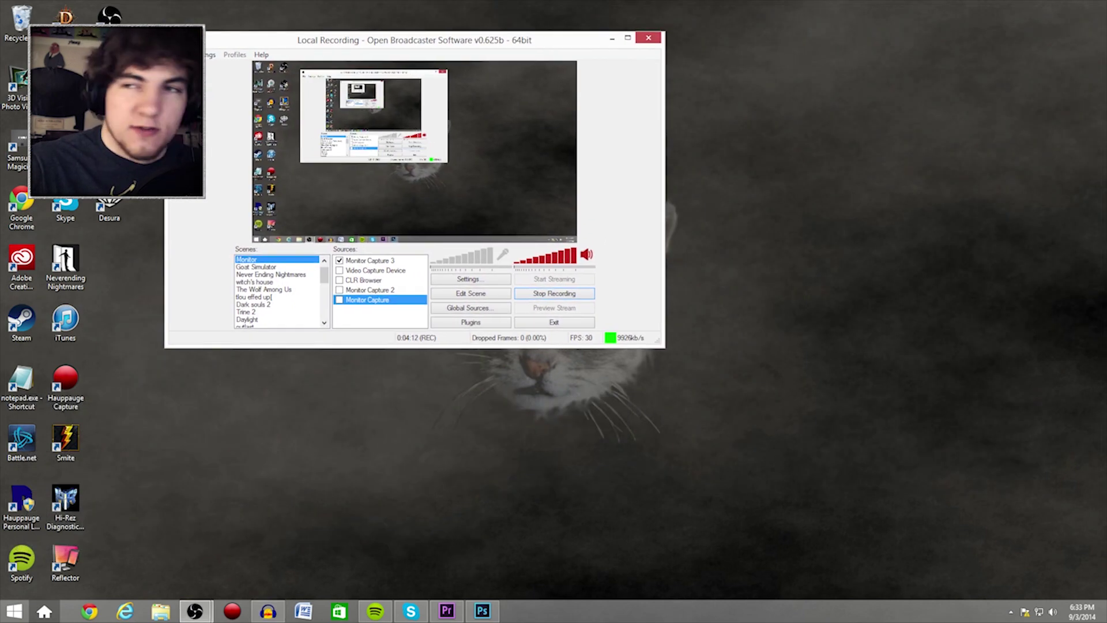
pyautogui.moveTo(886, 151); pyautogui.dragTo(890, 21)
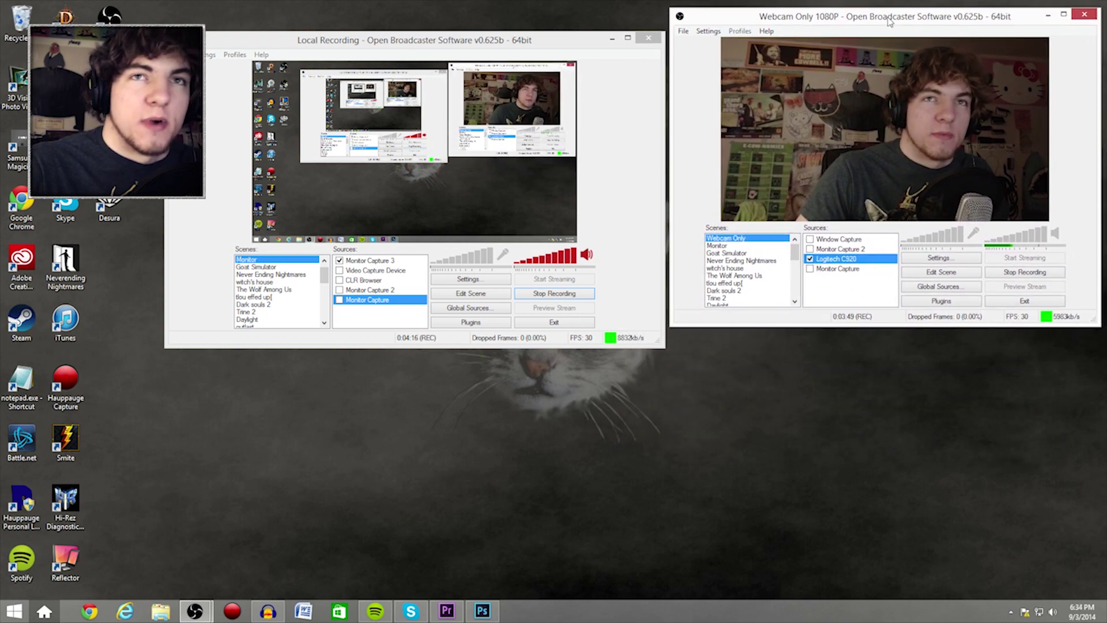
pyautogui.moveTo(555, 46); pyautogui.dragTo(548, 25)
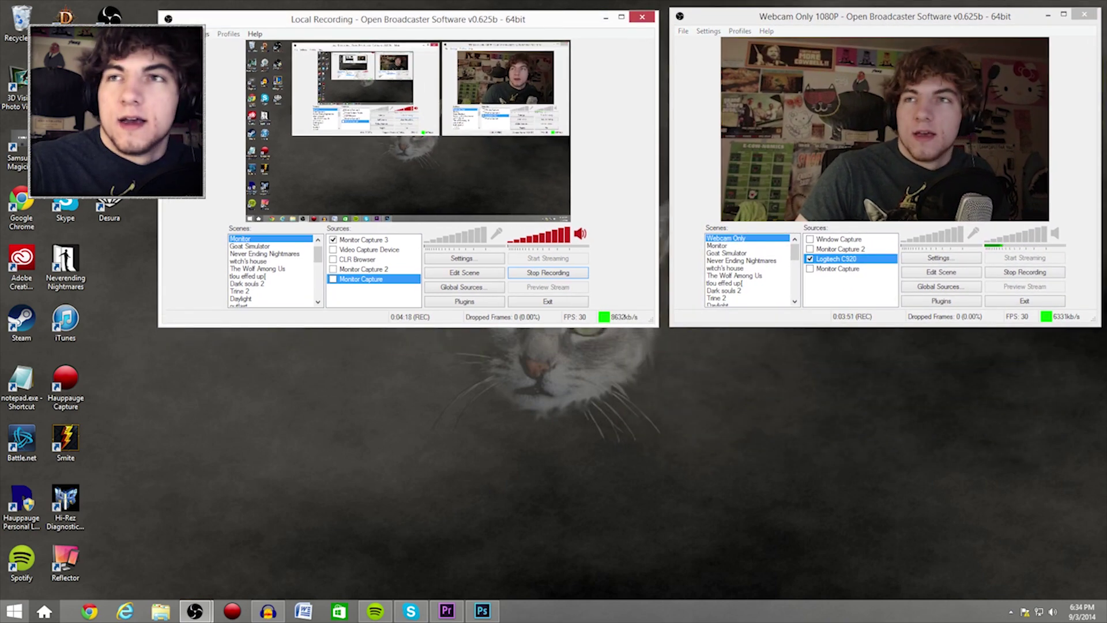
pyautogui.click(268, 611)
pyautogui.moveTo(1020, 64); pyautogui.dragTo(654, 325)
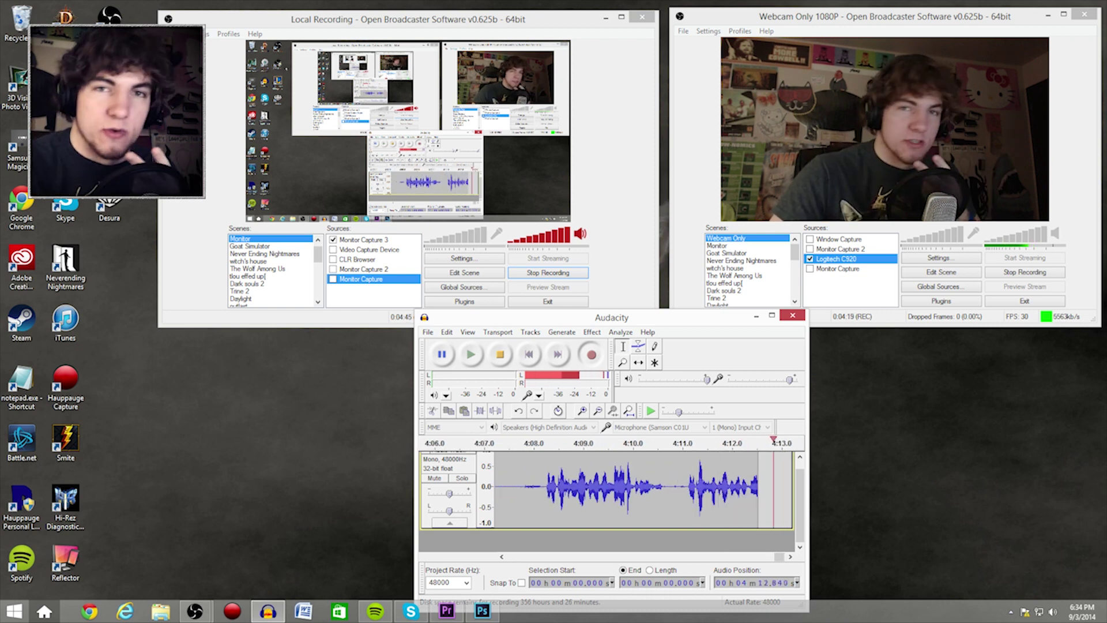
pyautogui.rightClick(112, 86)
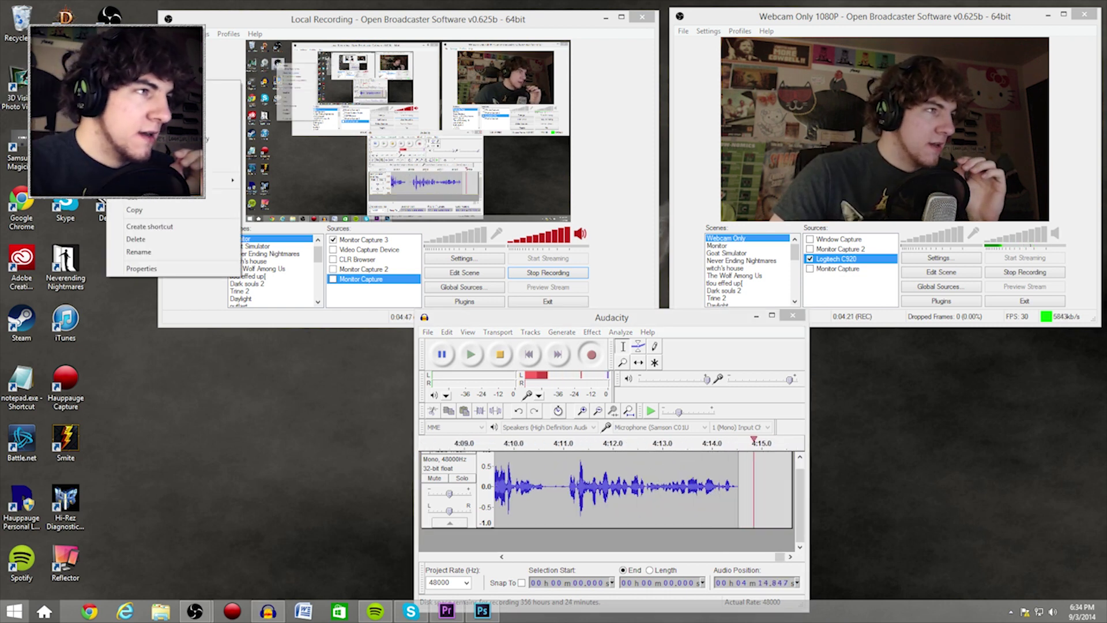
pyautogui.click(124, 268)
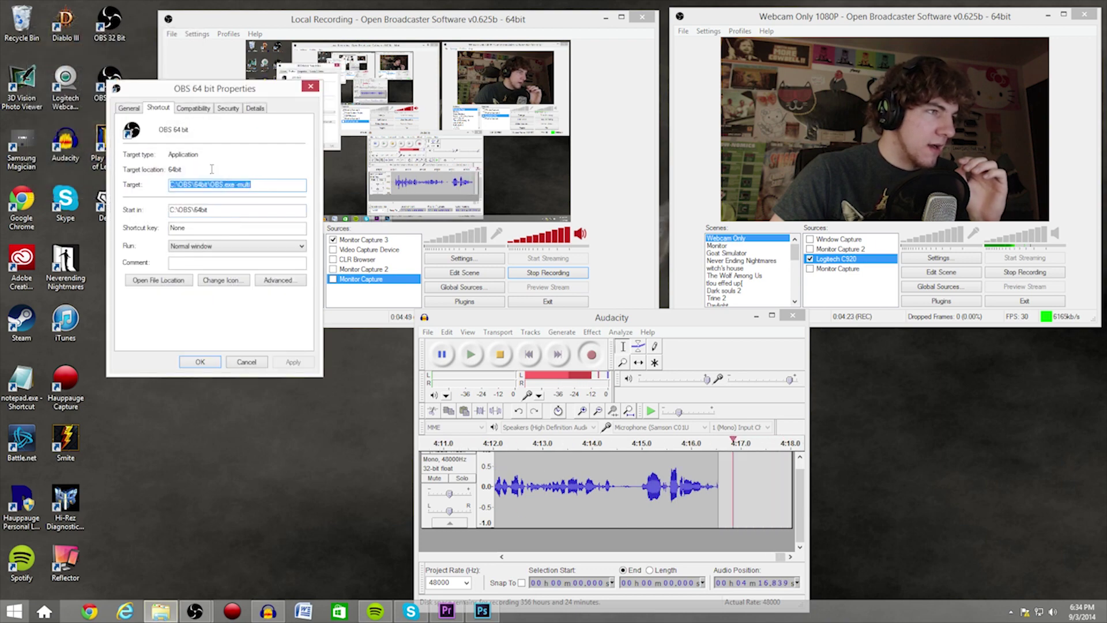
pyautogui.click(172, 185)
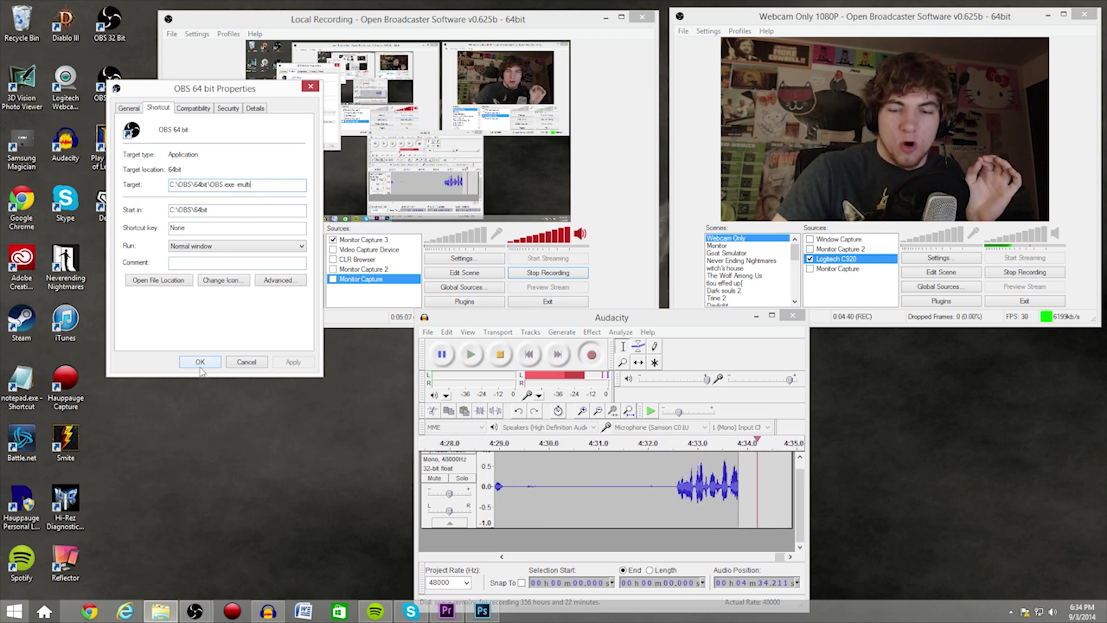
pyautogui.click(201, 363)
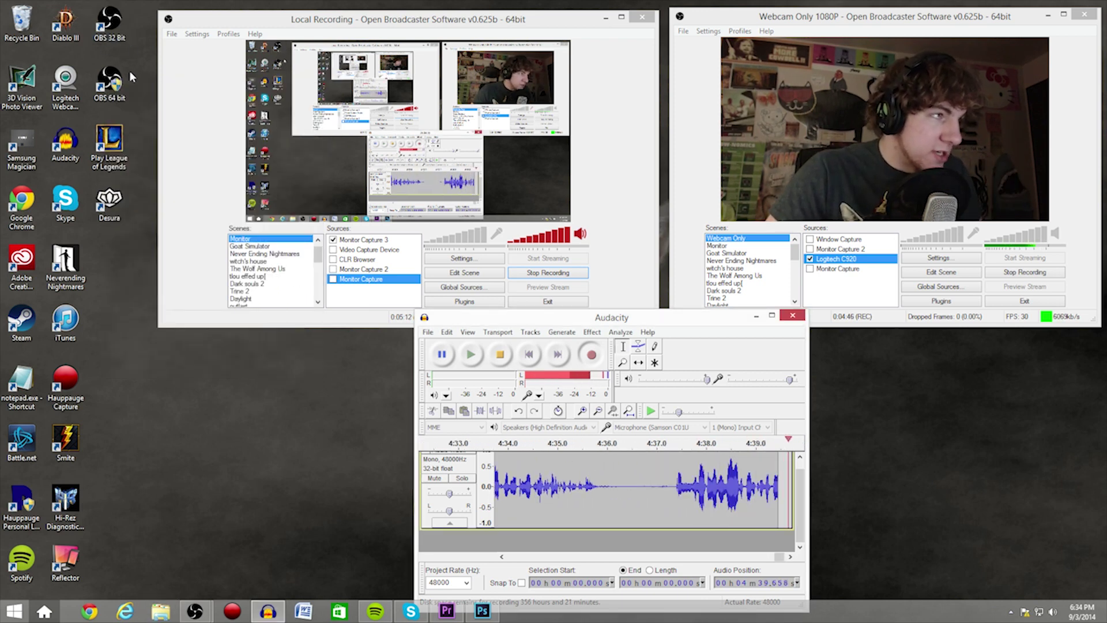
pyautogui.click(109, 26)
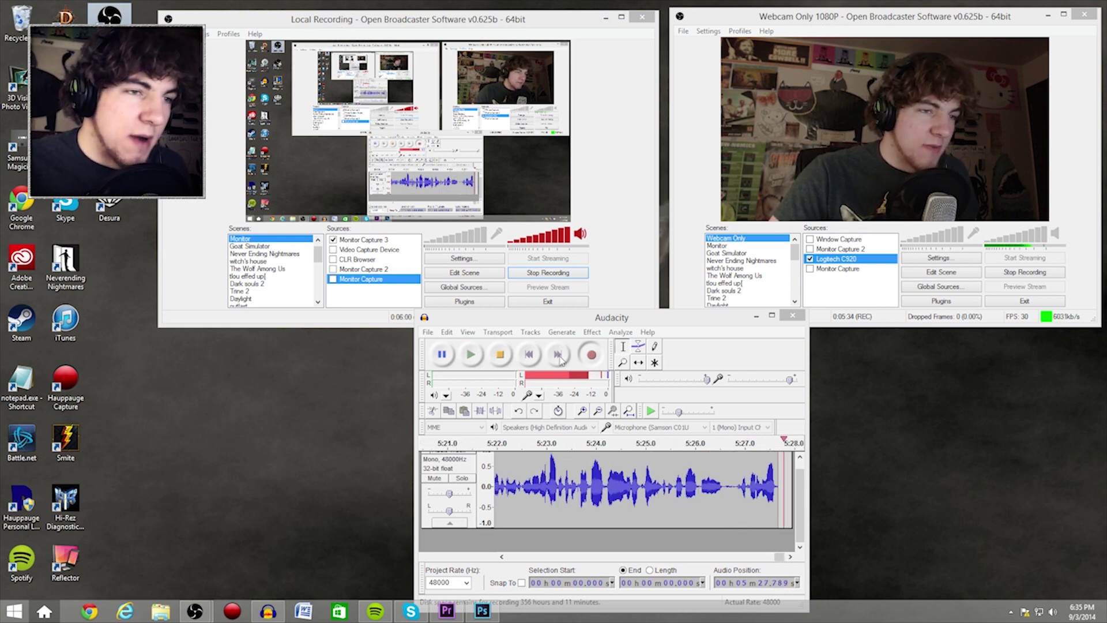
pyautogui.click(659, 322)
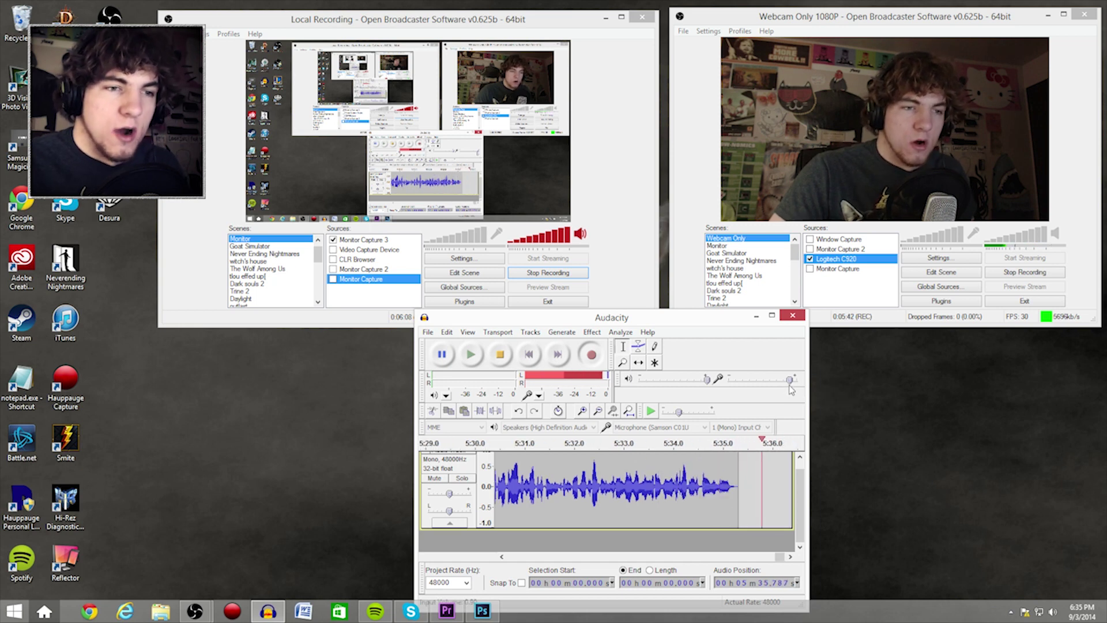
pyautogui.moveTo(789, 384)
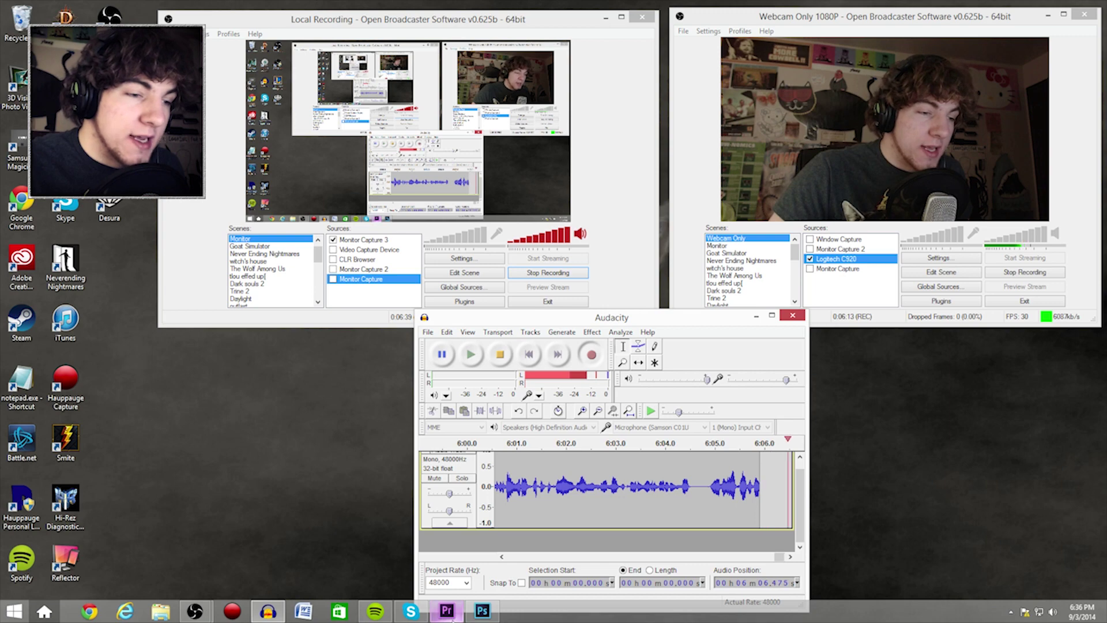
pyautogui.moveTo(452, 617)
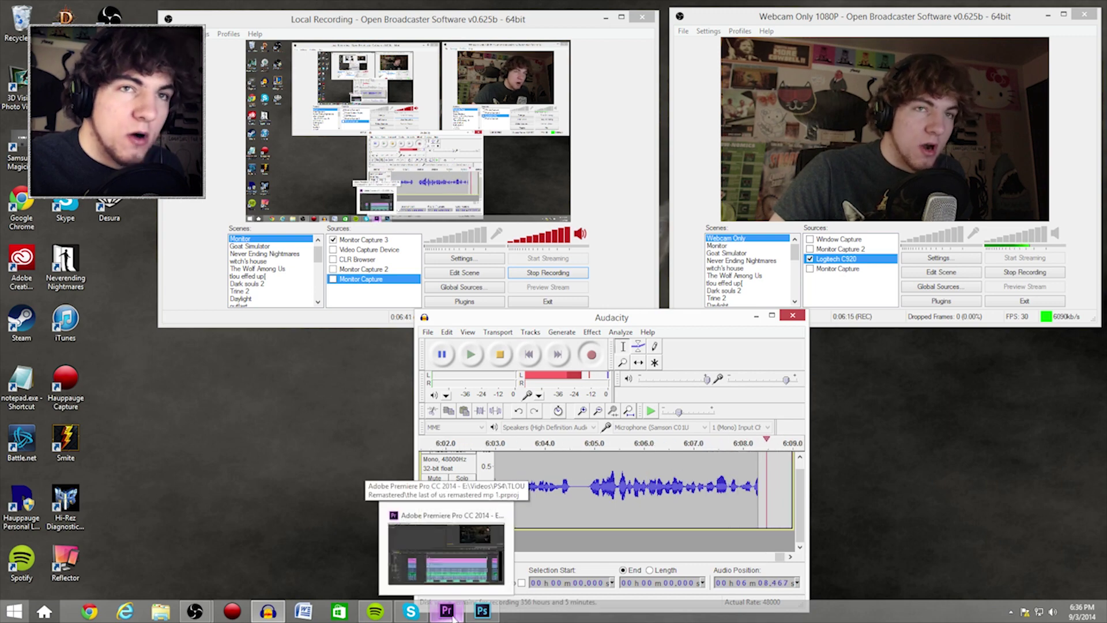
pyautogui.click(453, 617)
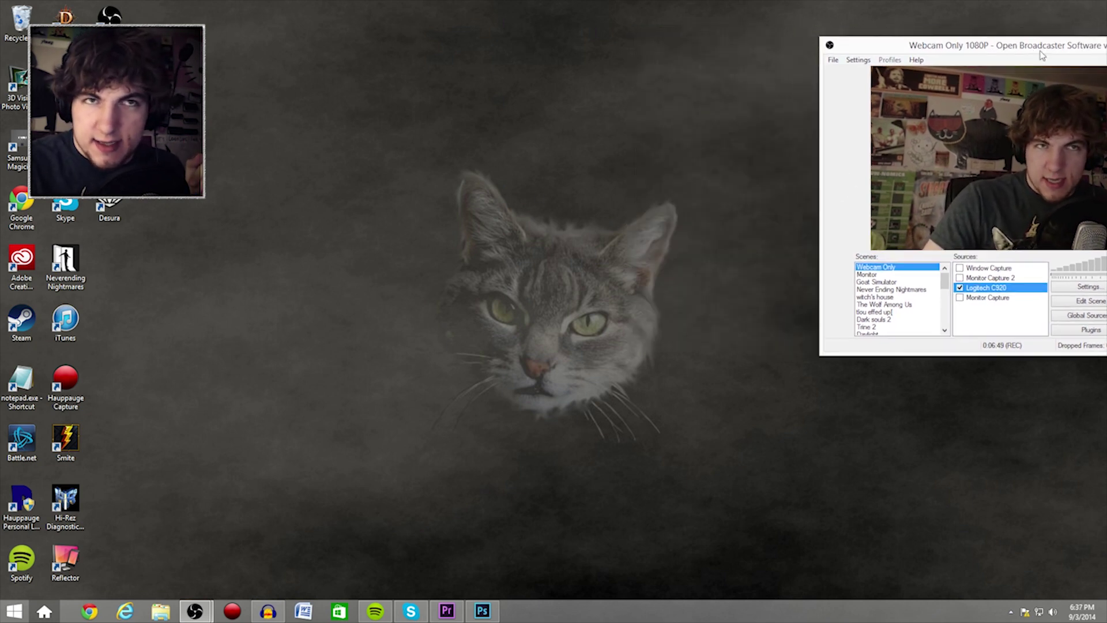
# Show the bare desktop, then restore the 'the last of us remastered mp 1' project full screen
pyautogui.press('super+Down')
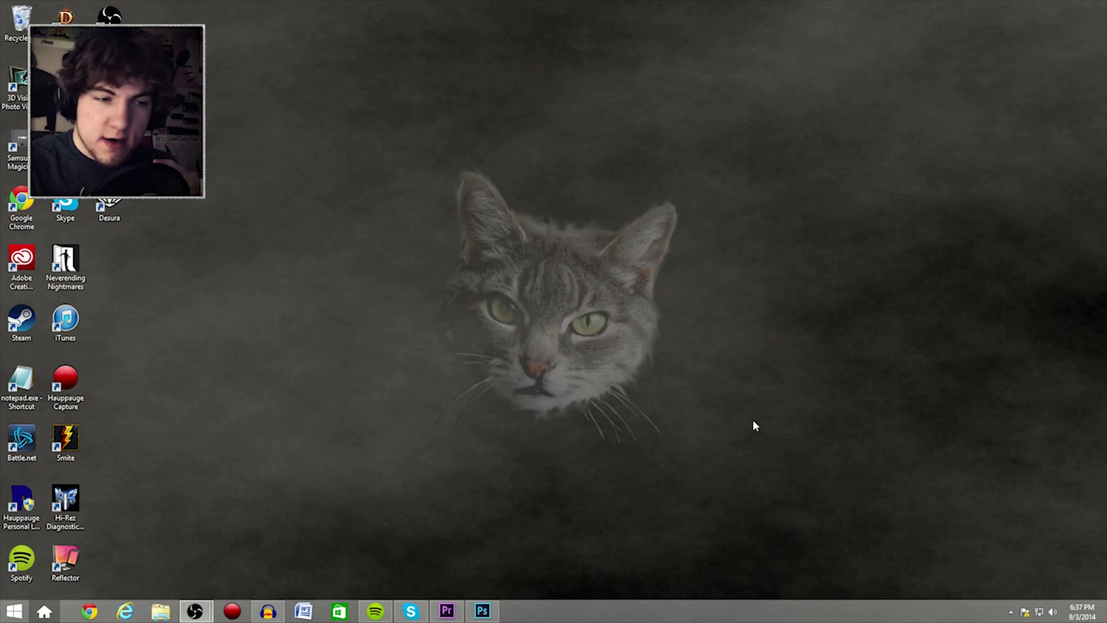
pyautogui.click(447, 611)
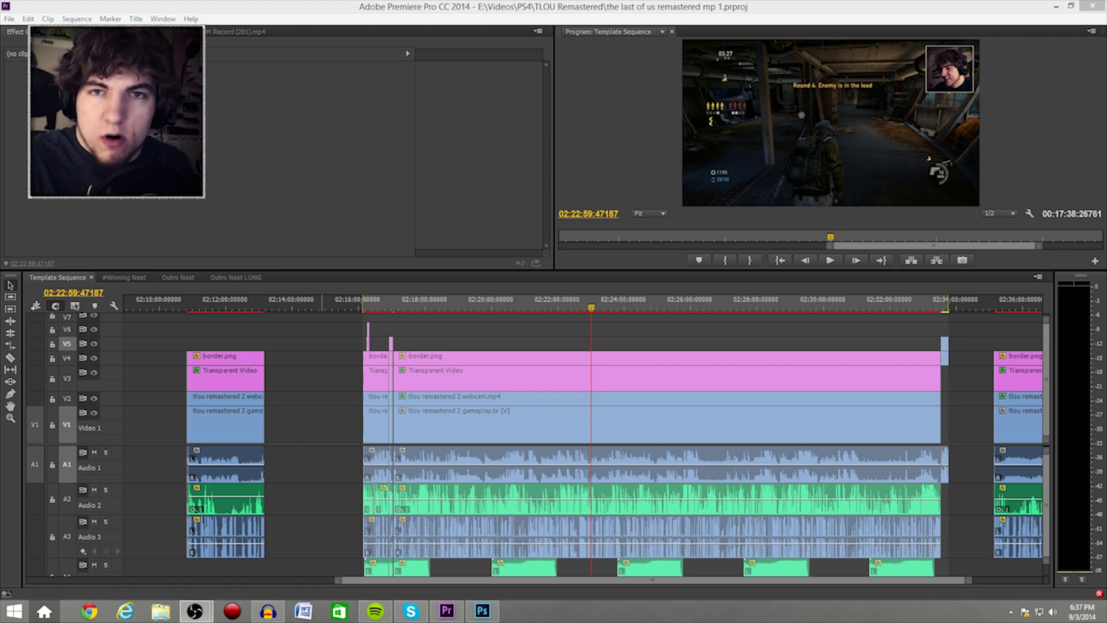
# Bring up the floating Effects panel and position it near the screen centre
pyautogui.hotkey('shift', '7')
pyautogui.moveTo(1087, 18); pyautogui.dragTo(179, 20)
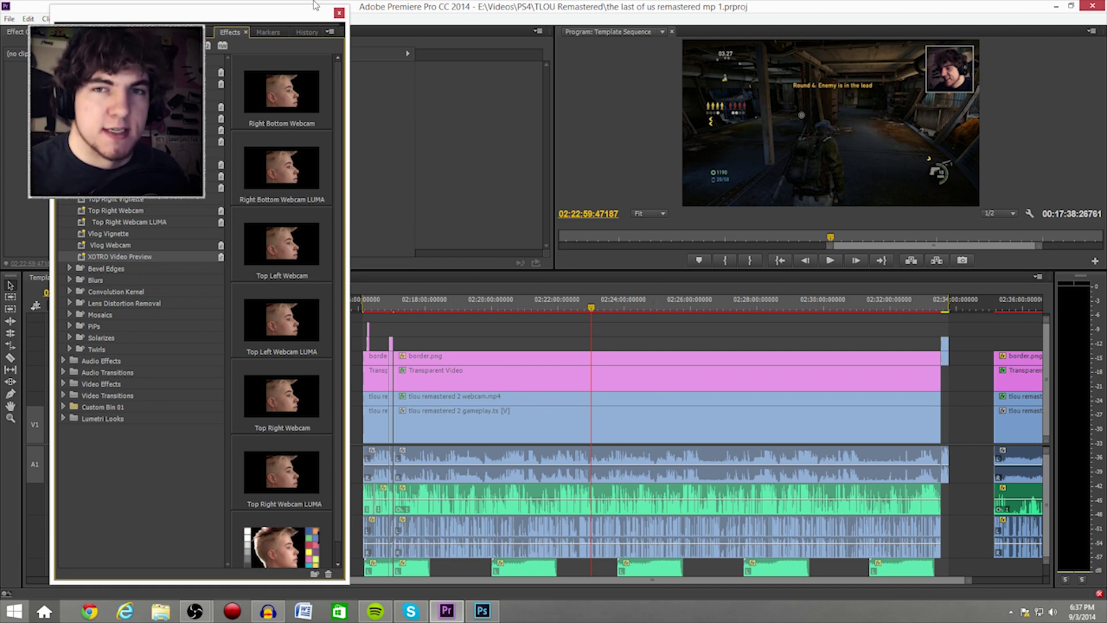
pyautogui.moveTo(315, 6); pyautogui.dragTo(560, 7)
pyautogui.moveTo(486, 22); pyautogui.dragTo(486, 30)
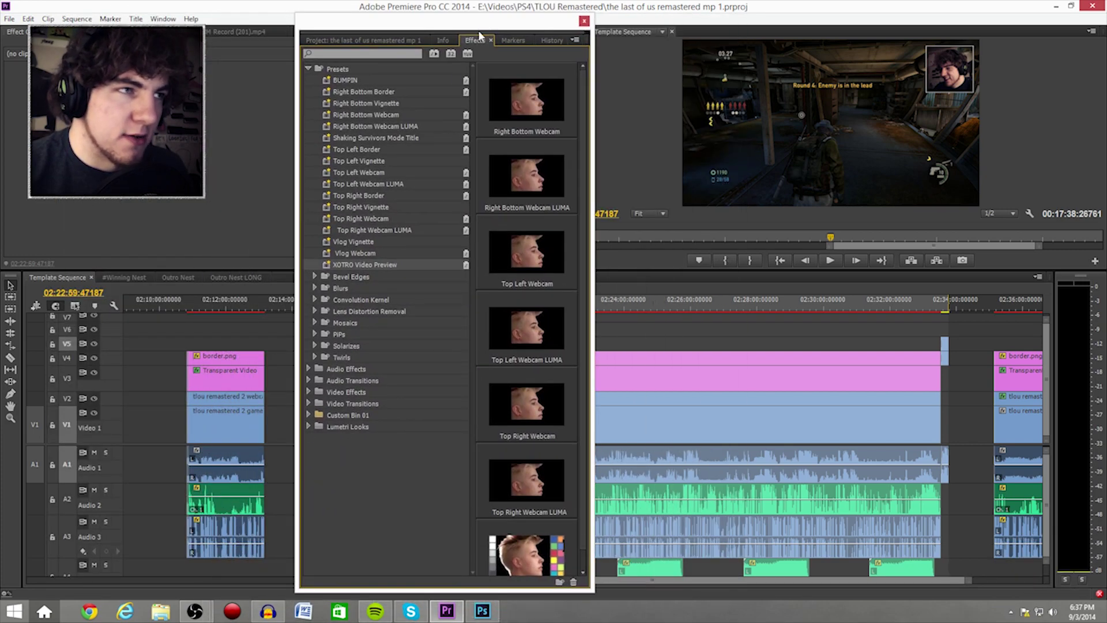
# Collapse the Common Sound Effects, ANests, 2 and 1 bins, then move the panel off the timeline
pyautogui.click(362, 40)
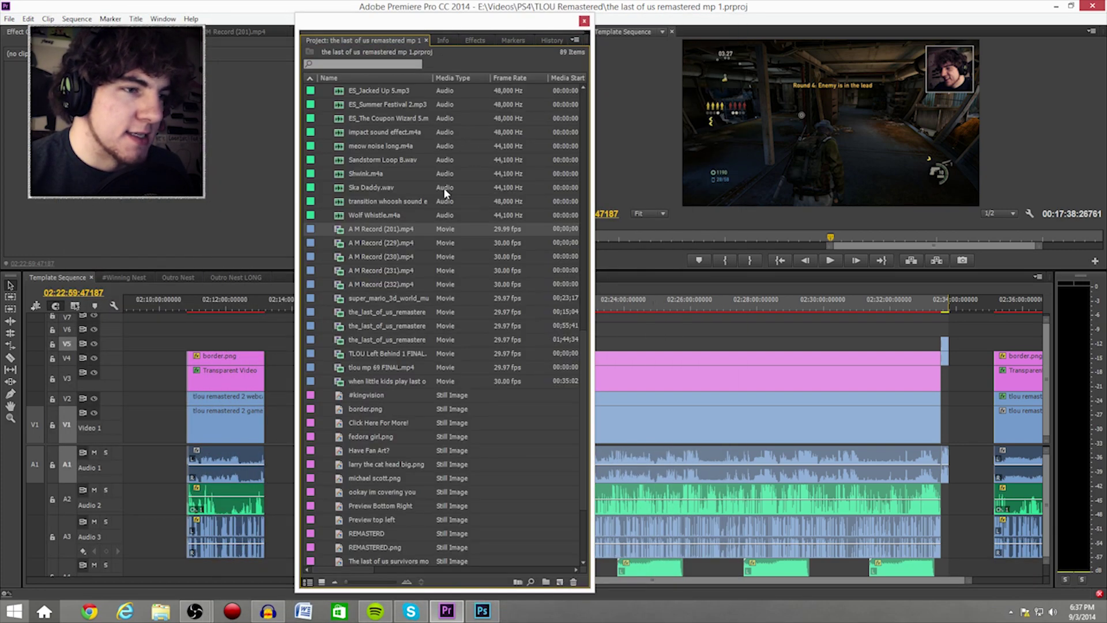
pyautogui.scroll(-3, 444, 187)
pyautogui.scroll(10, 389, 262)
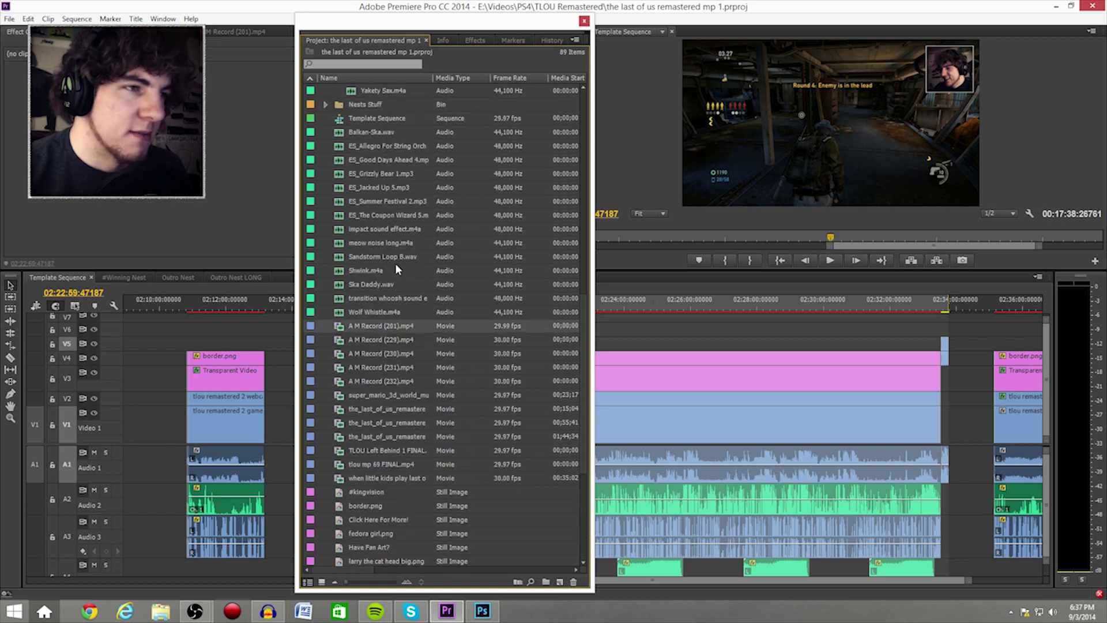
pyautogui.scroll(8, 353, 247)
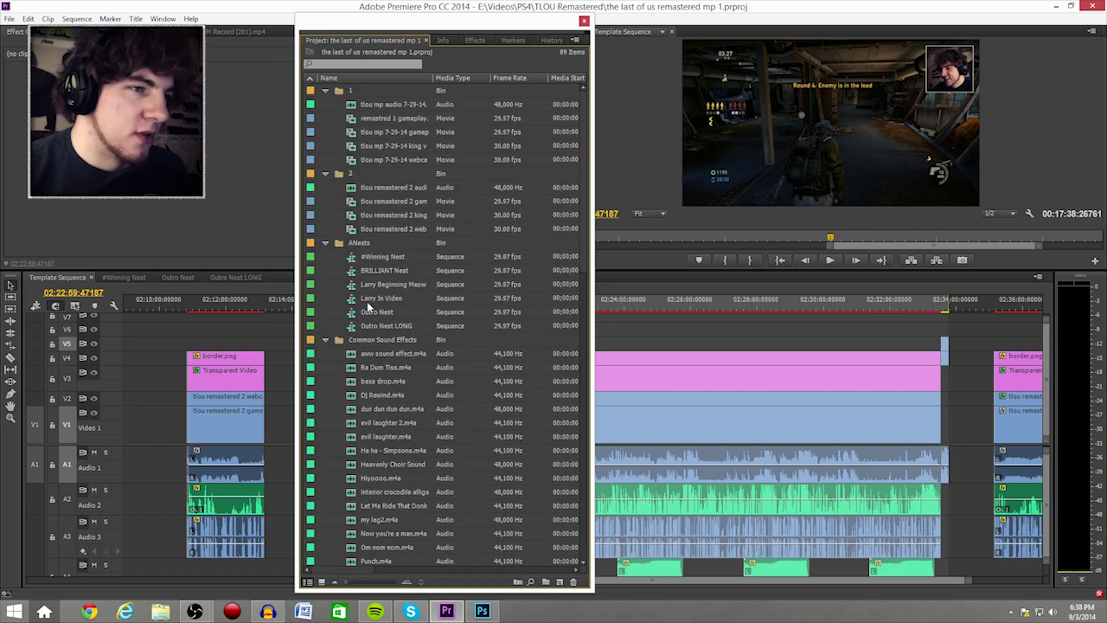
pyautogui.click(325, 339)
pyautogui.click(325, 243)
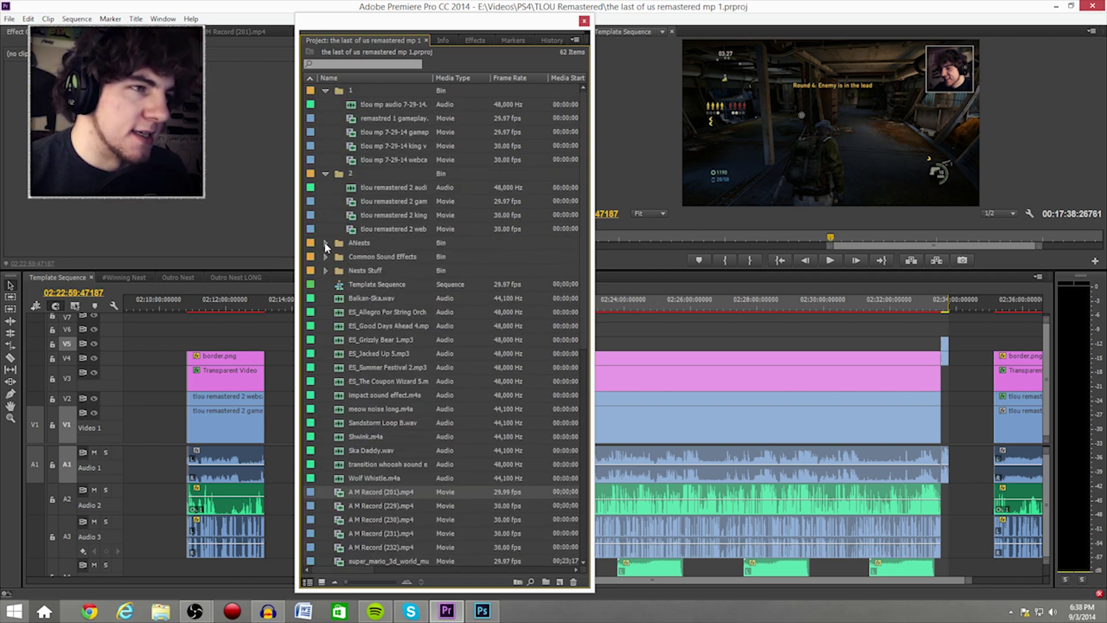
pyautogui.click(325, 174)
pyautogui.click(325, 90)
pyautogui.scroll(-6, 373, 229)
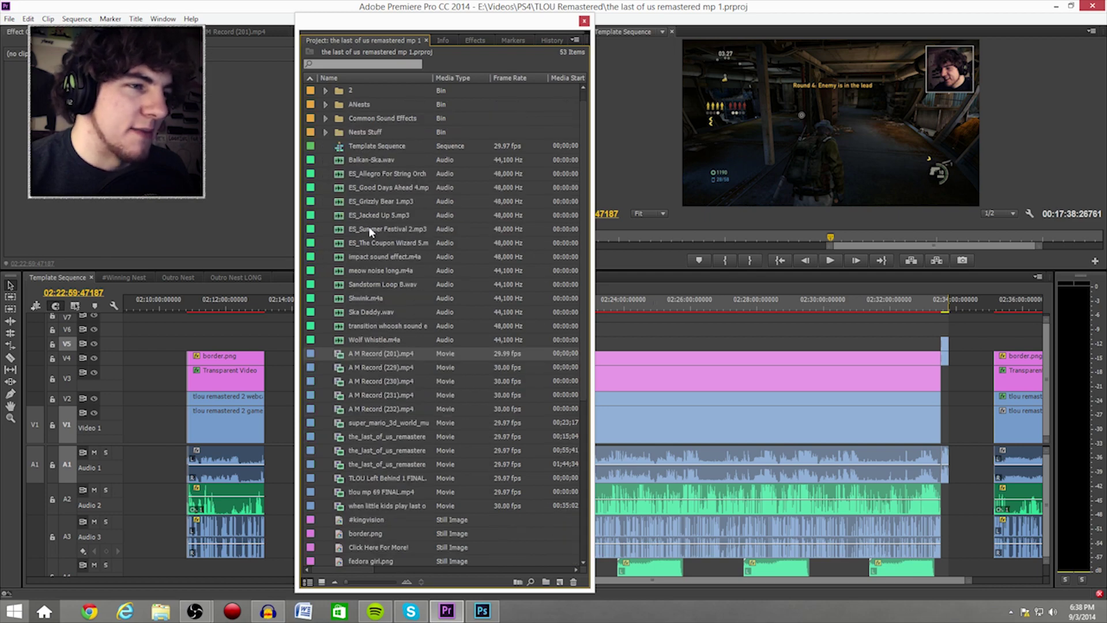
pyautogui.scroll(6, 395, 232)
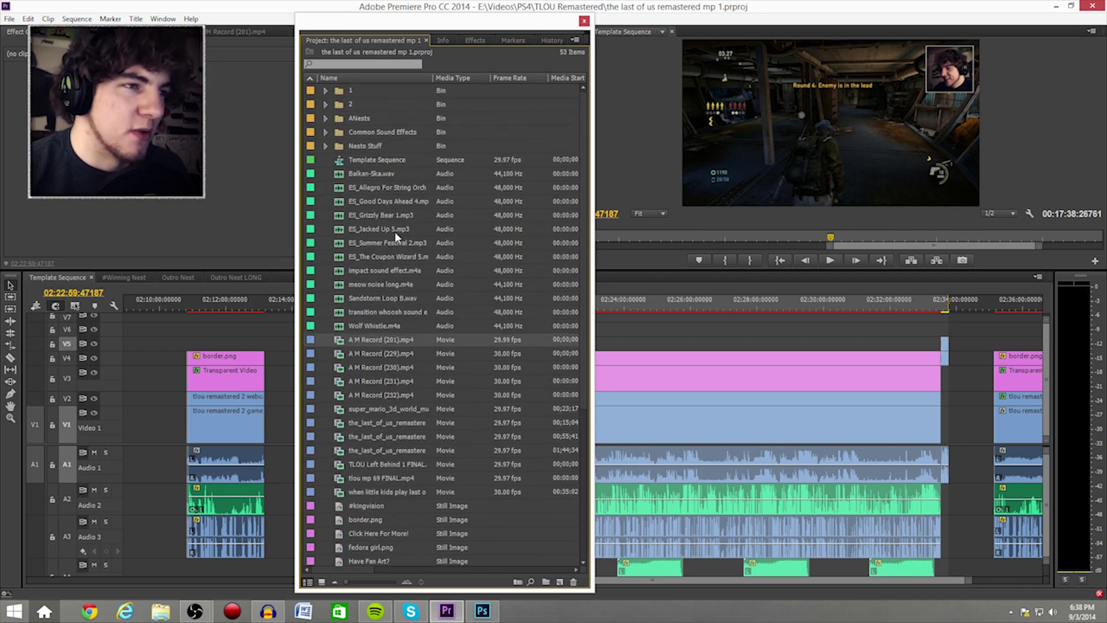
pyautogui.moveTo(404, 20); pyautogui.dragTo(1106, 27)
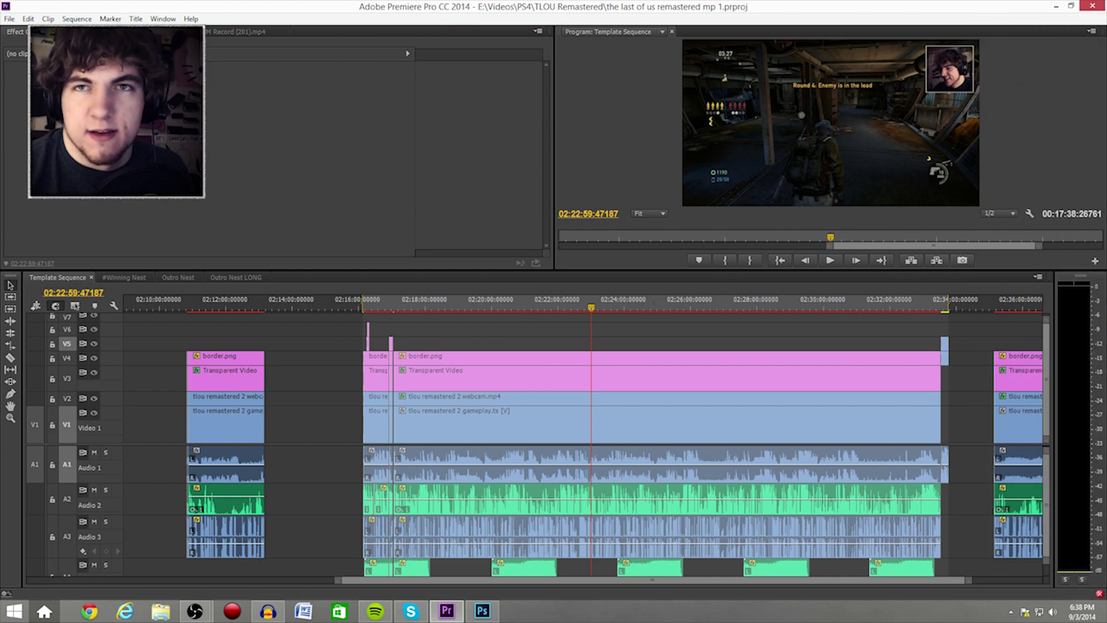
pyautogui.click(568, 351)
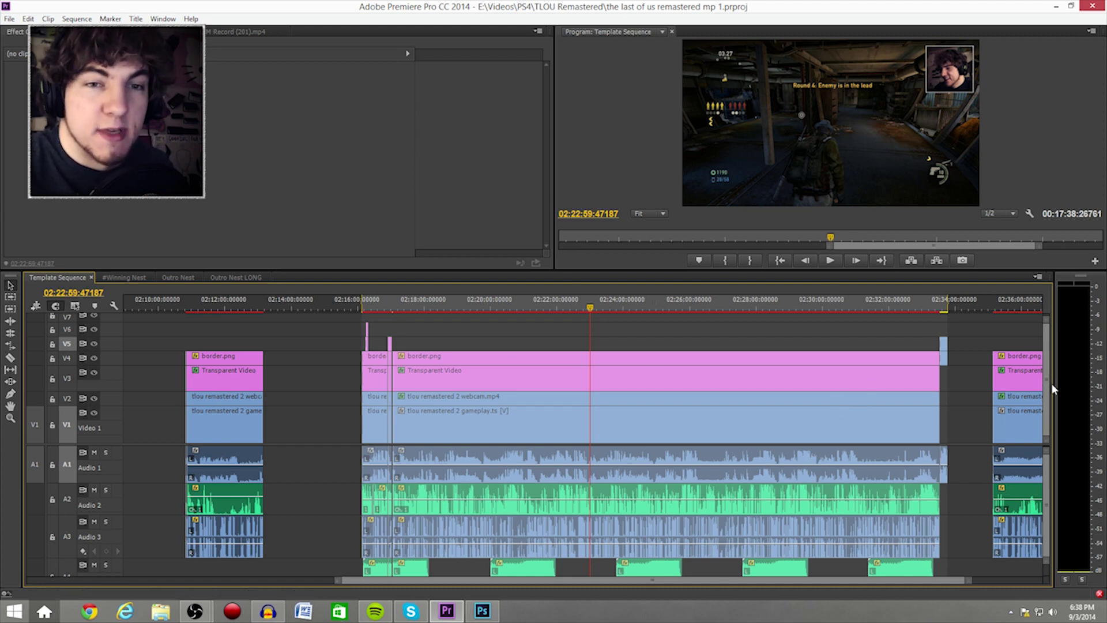
# Jump the playhead to 02:32:47, 02:21:35, 02:29:03 and finally 02:32:28 in the Last of Us sequence
pyautogui.scroll(-2, 1049, 473)
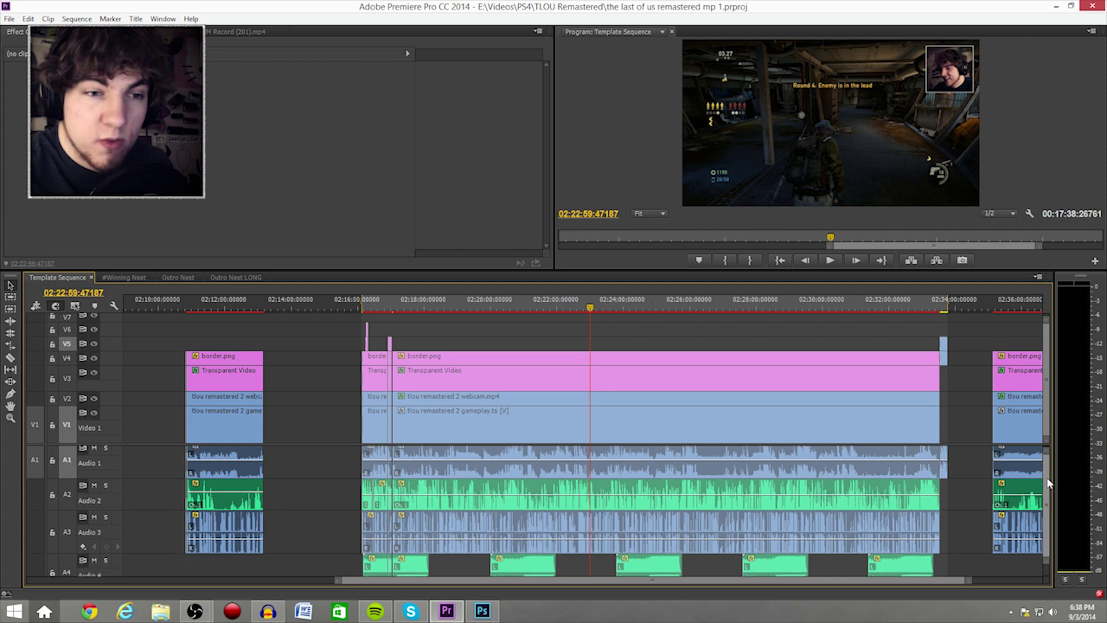
pyautogui.scroll(2, 1045, 470)
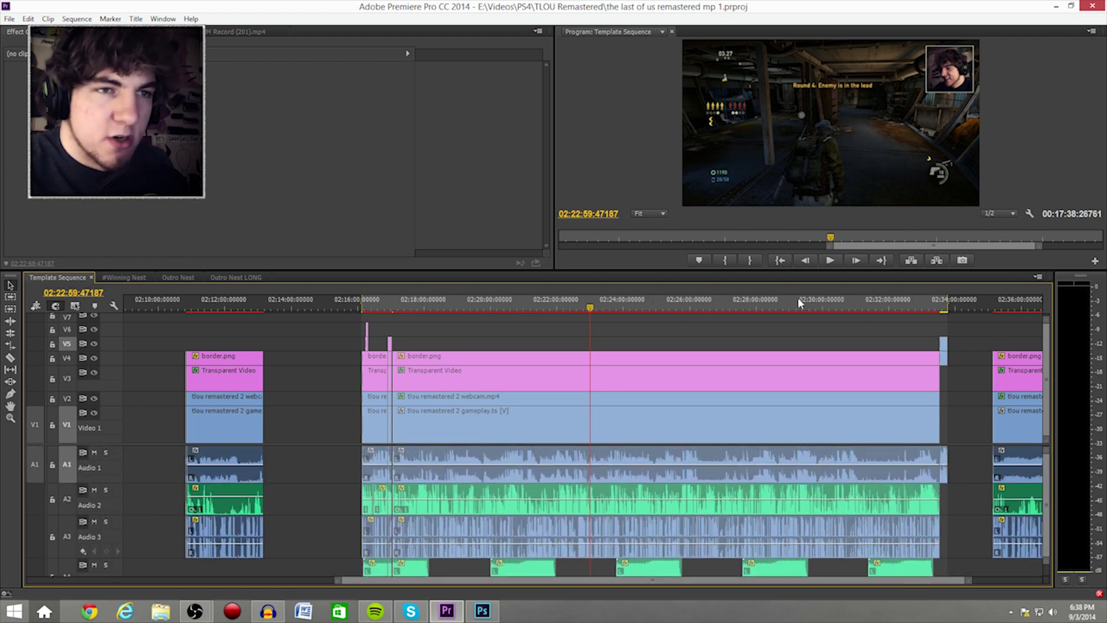
pyautogui.click(780, 298)
pyautogui.click(915, 303)
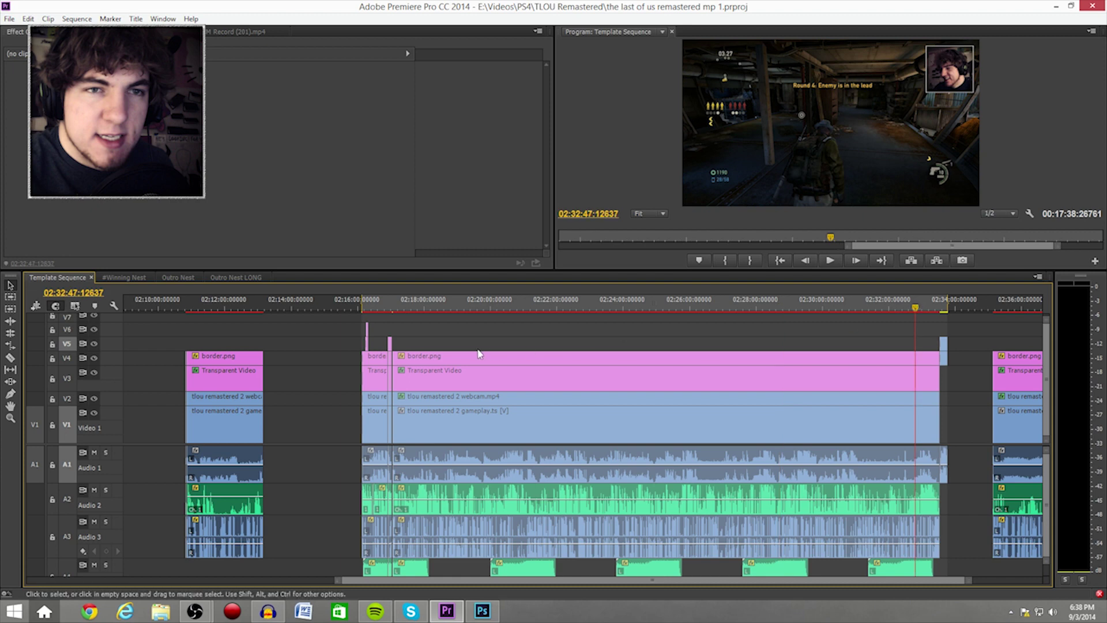
pyautogui.click(542, 305)
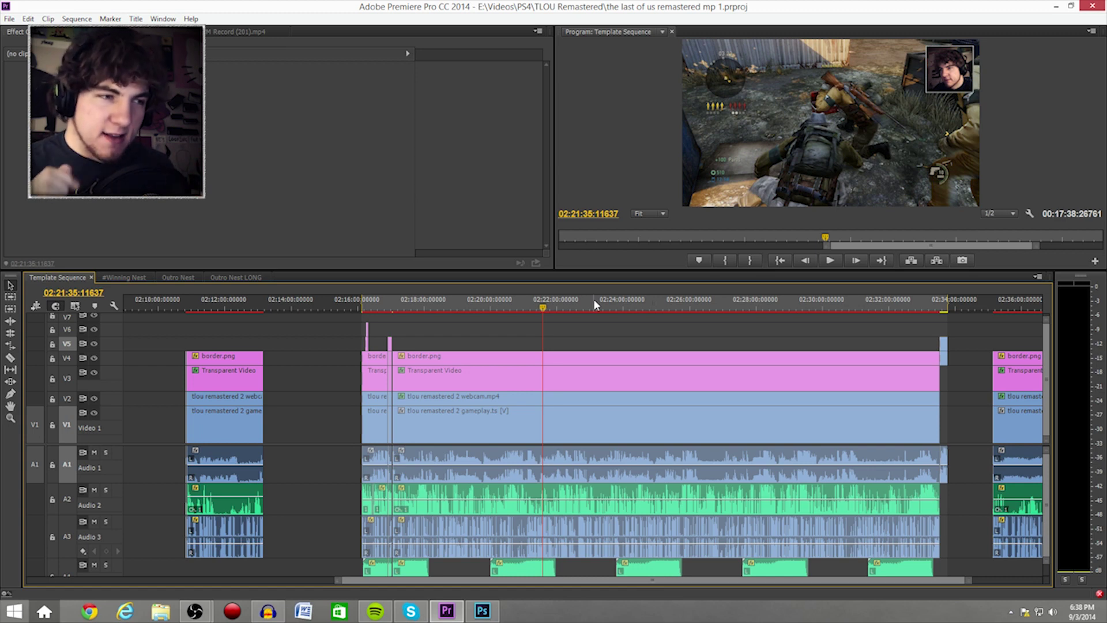
pyautogui.click(791, 305)
pyautogui.click(906, 309)
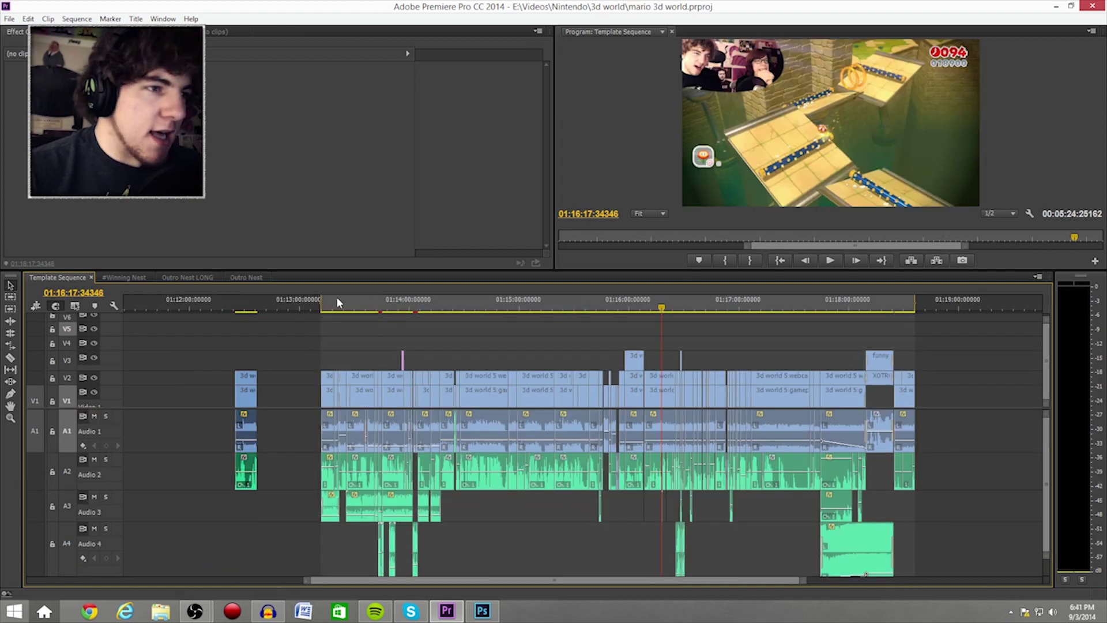
# Scrub the Mario 3D World sequence to 01:17:27, back to 01:16:26, and start playback
pyautogui.moveTo(336, 305); pyautogui.dragTo(574, 309)
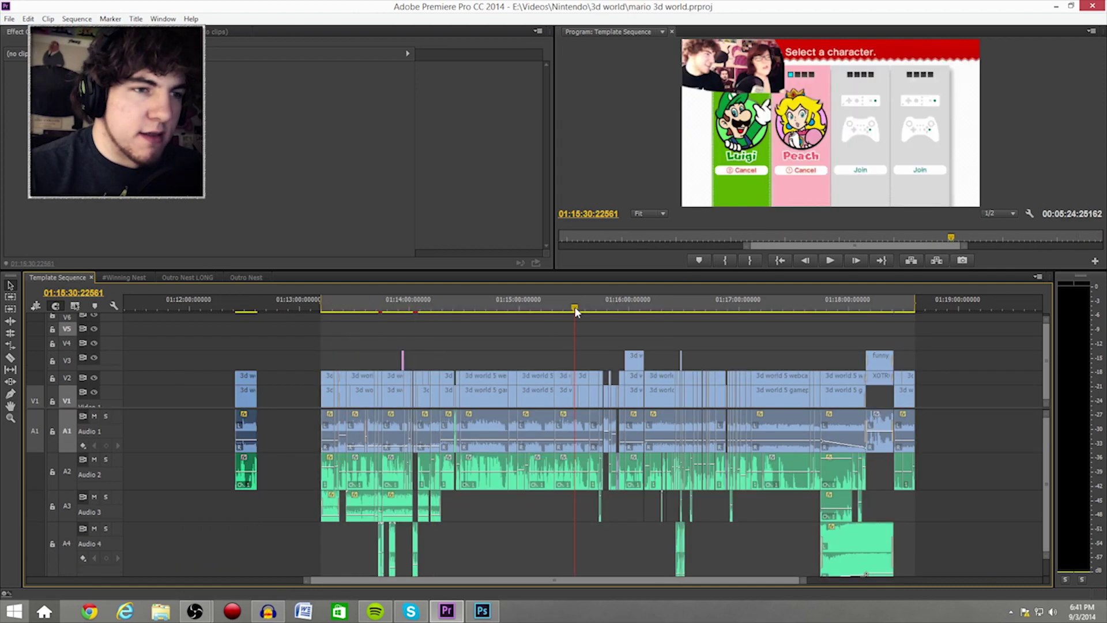
pyautogui.click(790, 306)
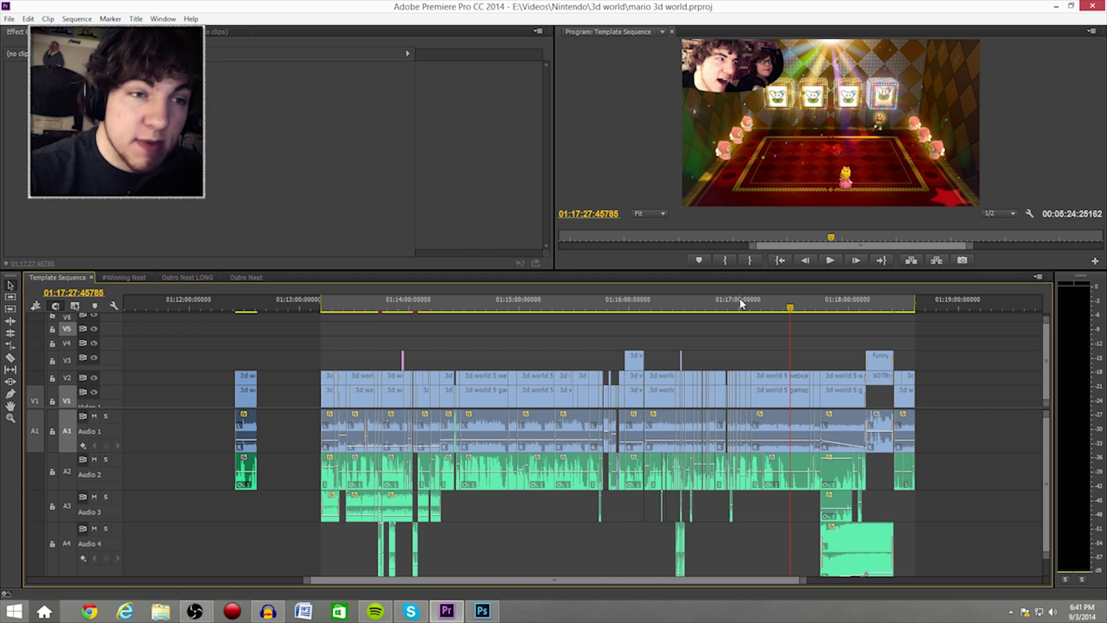
pyautogui.moveTo(738, 302); pyautogui.dragTo(712, 300)
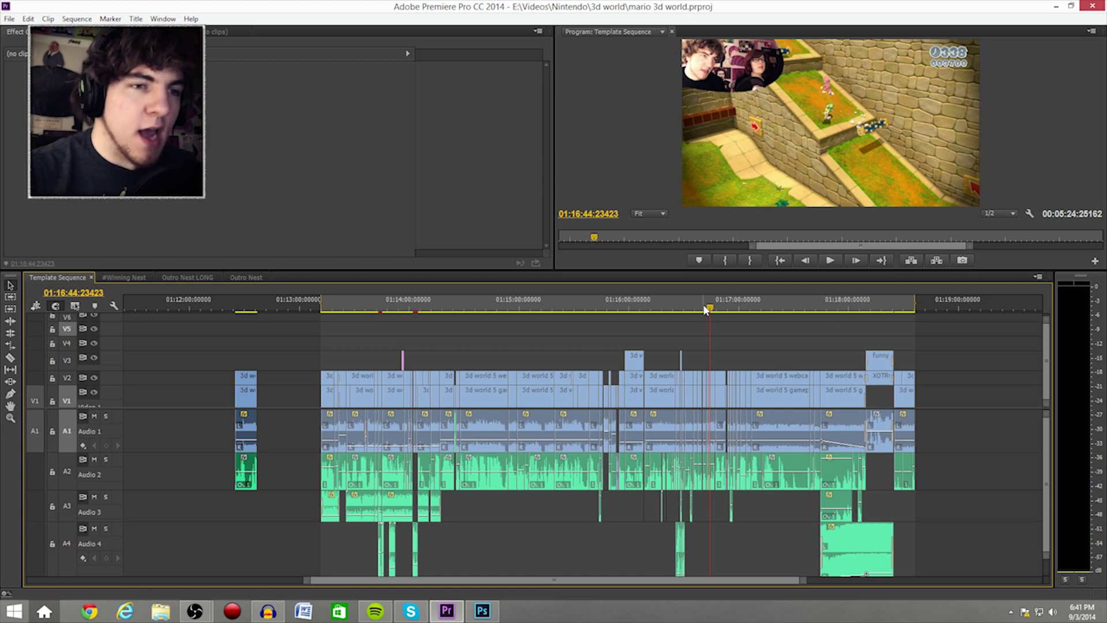
pyautogui.moveTo(710, 303)
pyautogui.mouseDown()
pyautogui.moveTo(677, 301)
pyautogui.moveTo(696, 303)
pyautogui.mouseUp()
pyautogui.press('space')
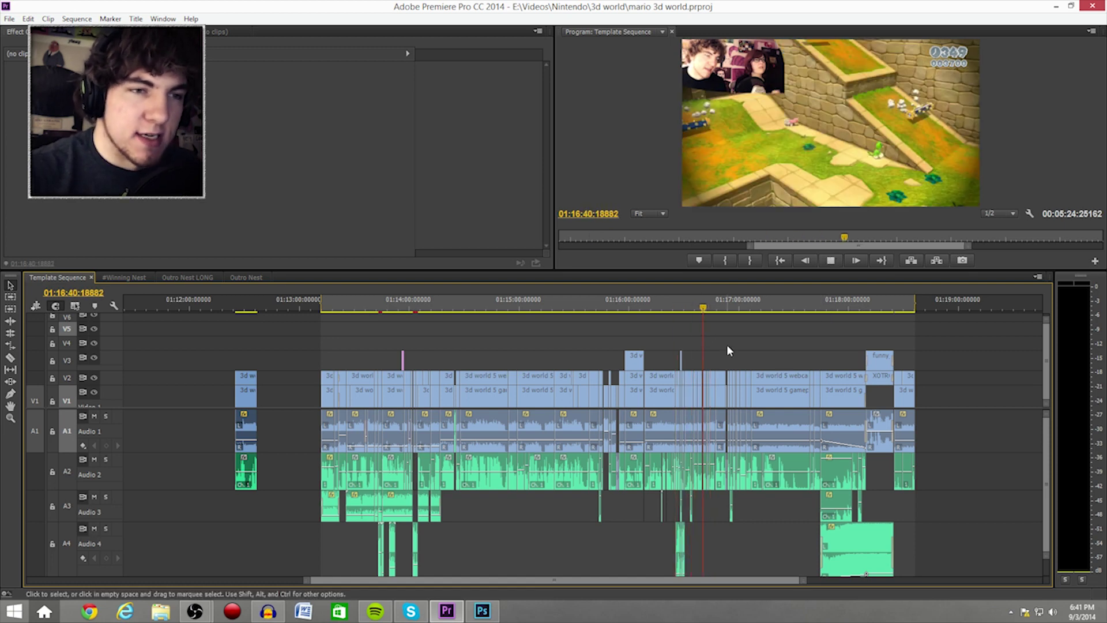
# Zoom the timeline in around the playhead and stop playback at 01:16:39
pyautogui.scroll(2, 726, 344)
pyautogui.press('=')
pyautogui.press('=')
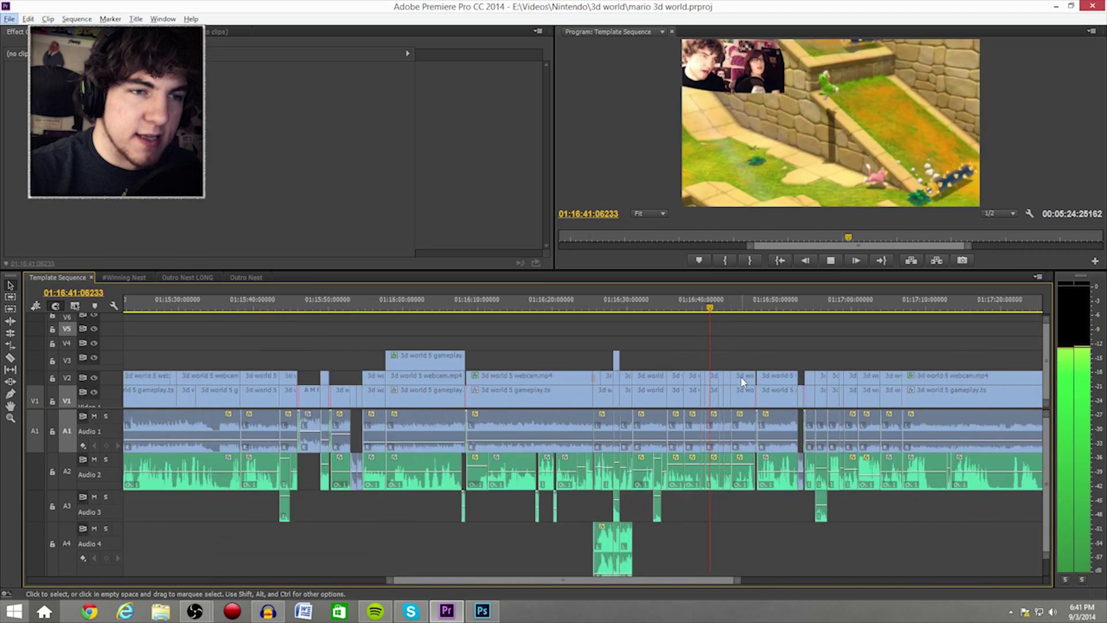
pyautogui.press('space')
pyautogui.click(699, 305)
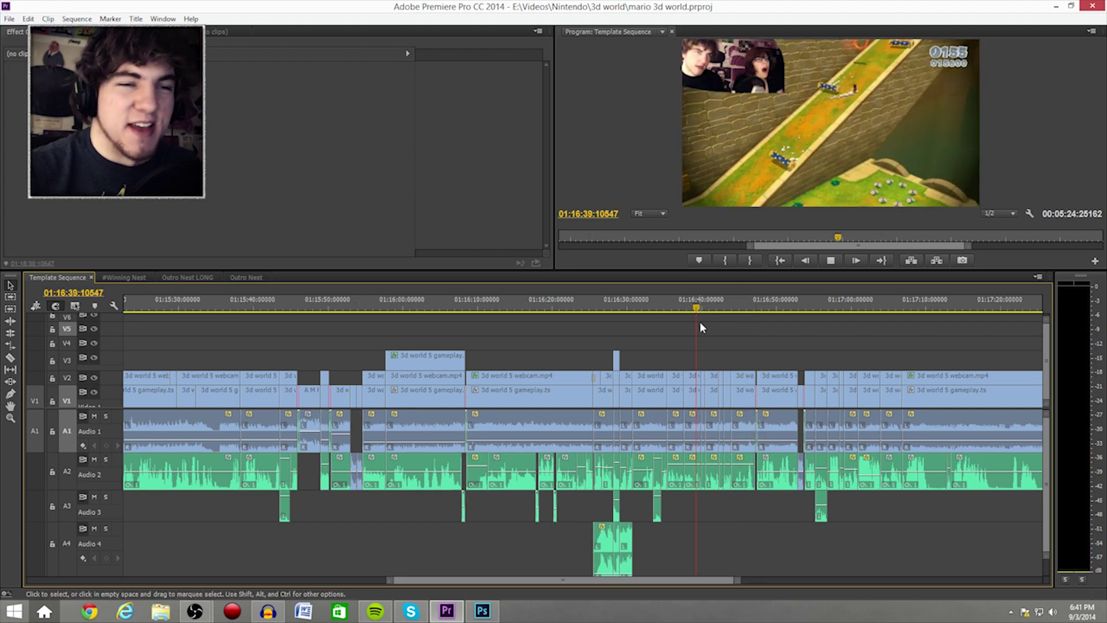
# Scroll through the timeline tracks, then float the project's media list with Shift+1
pyautogui.scroll(-4, 736, 334)
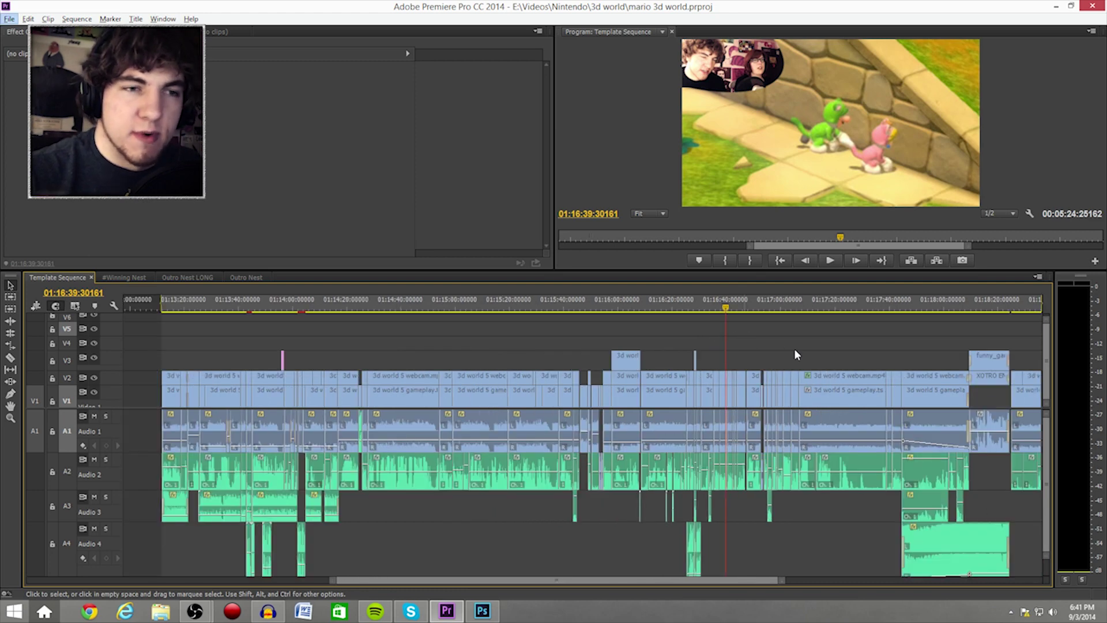
pyautogui.scroll(3, 680, 381)
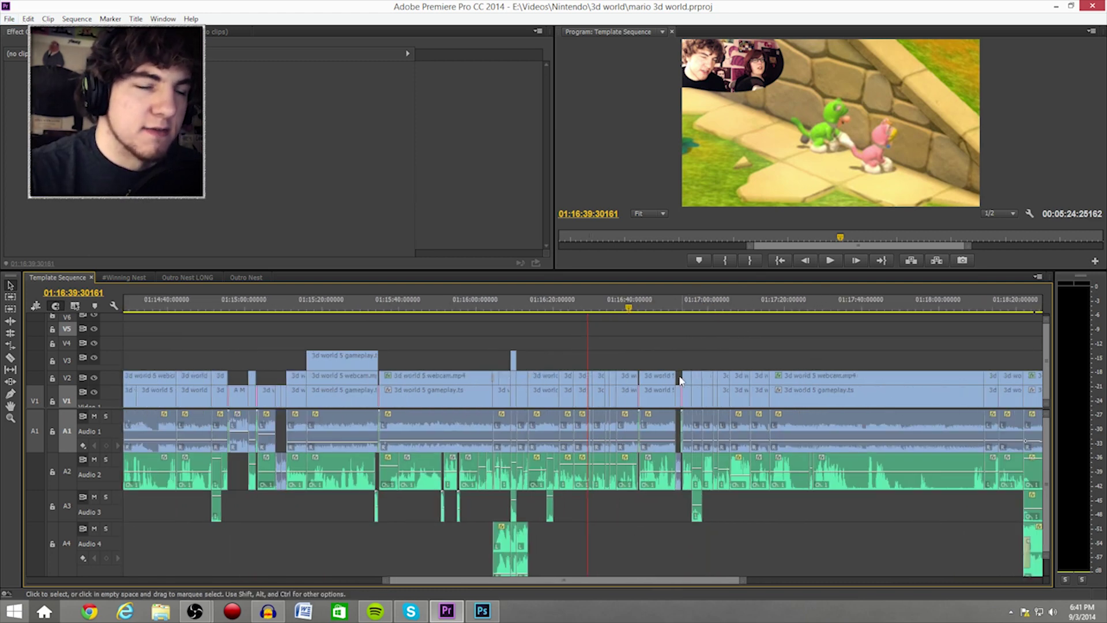
pyautogui.scroll(-3, 680, 380)
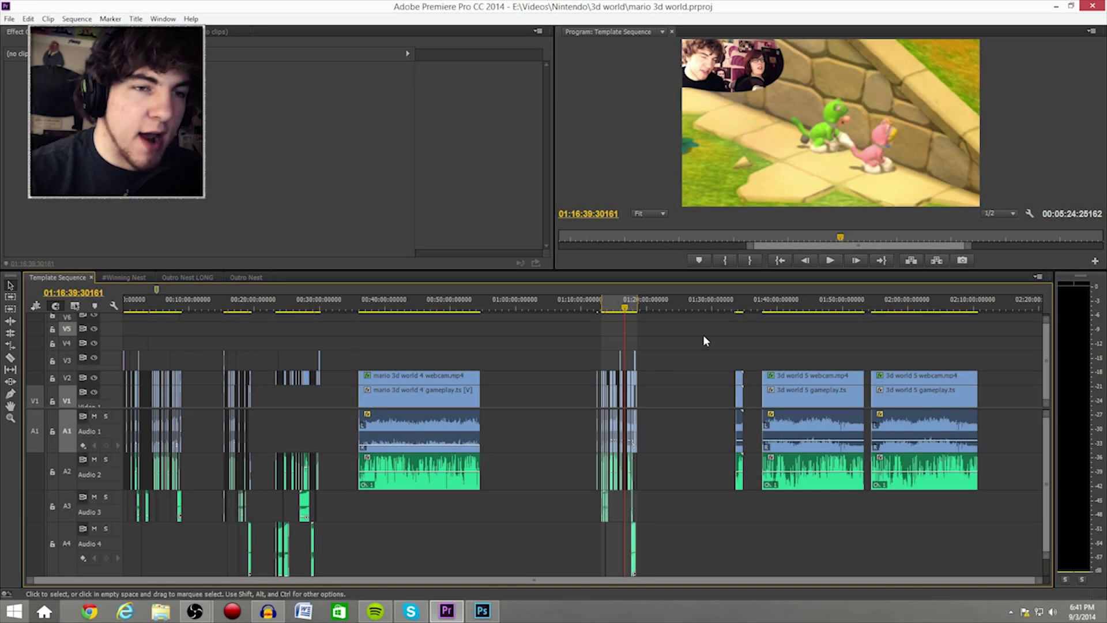
pyautogui.scroll(5, 293, 389)
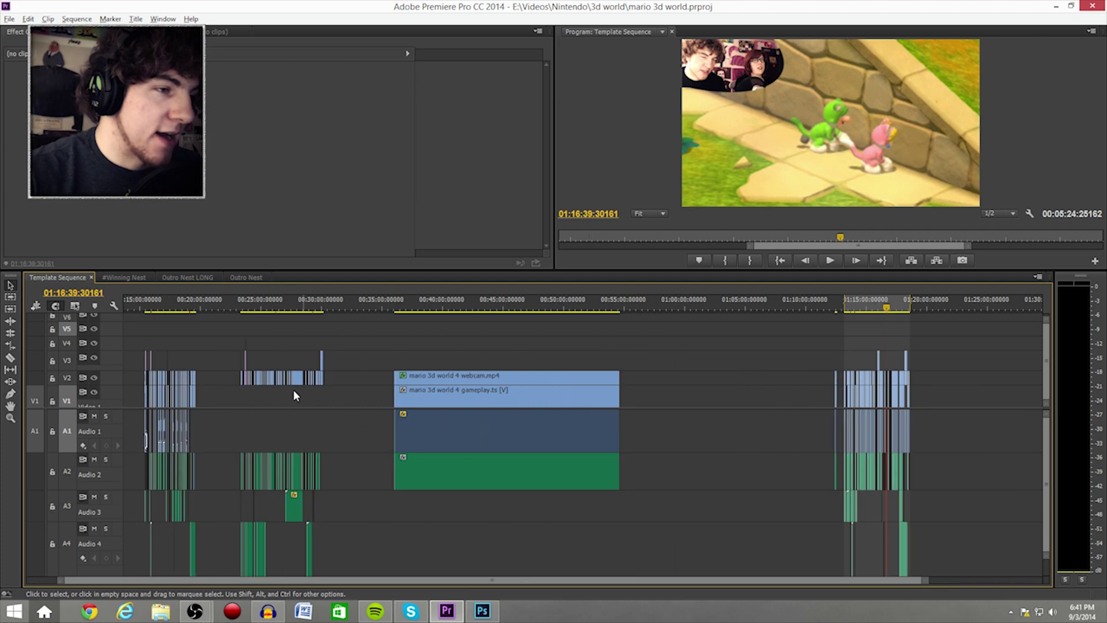
pyautogui.scroll(2, 492, 581)
pyautogui.scroll(-3, 598, 470)
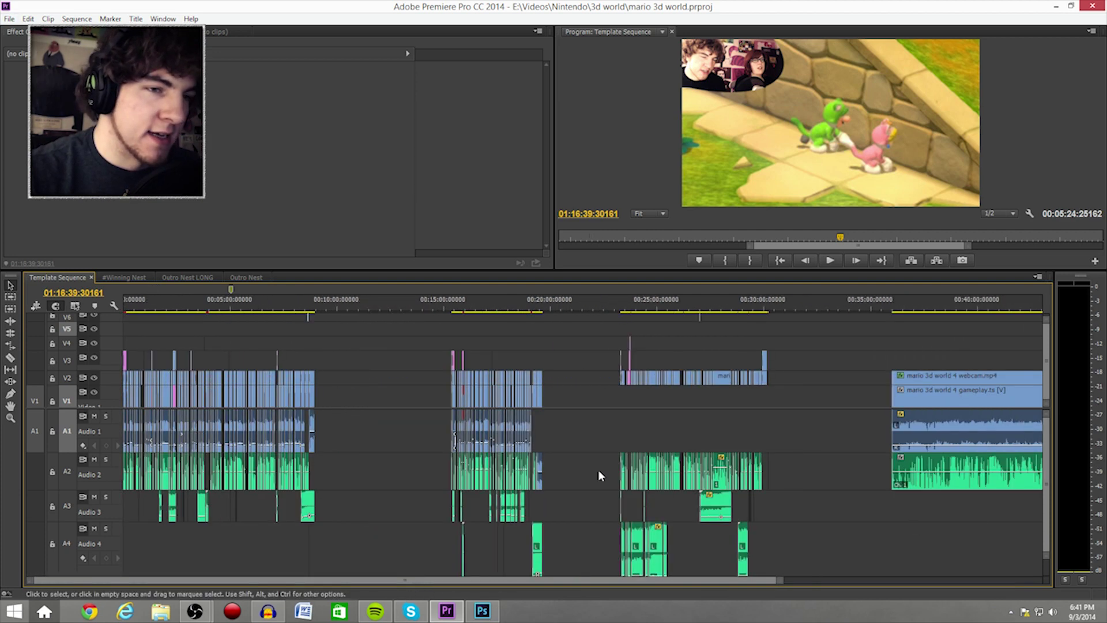
pyautogui.scroll(5, 598, 470)
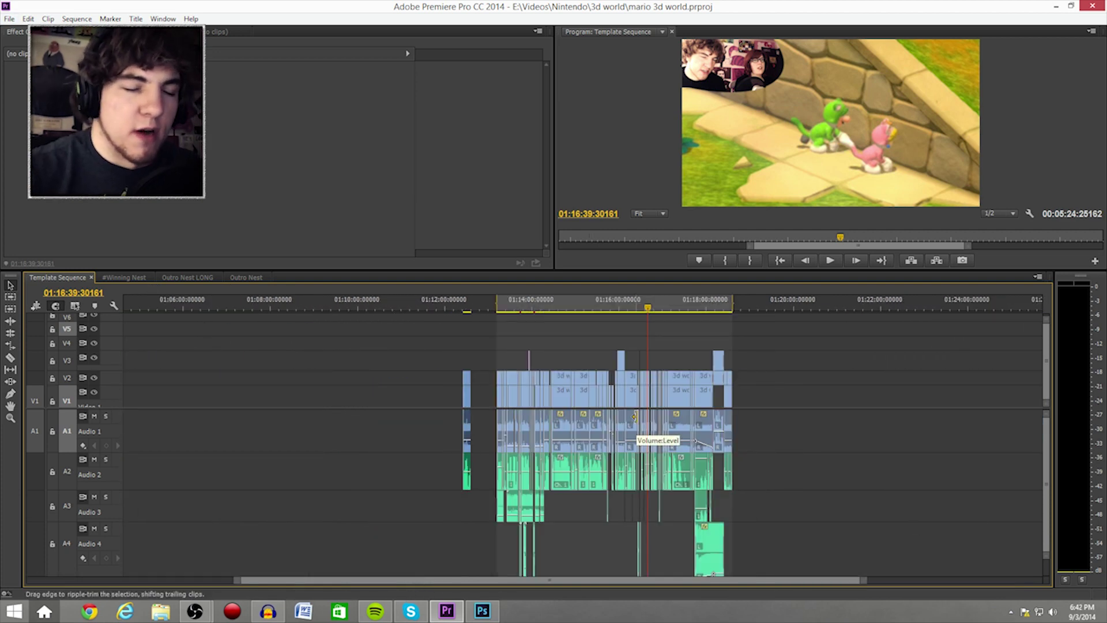
pyautogui.scroll(4, 674, 404)
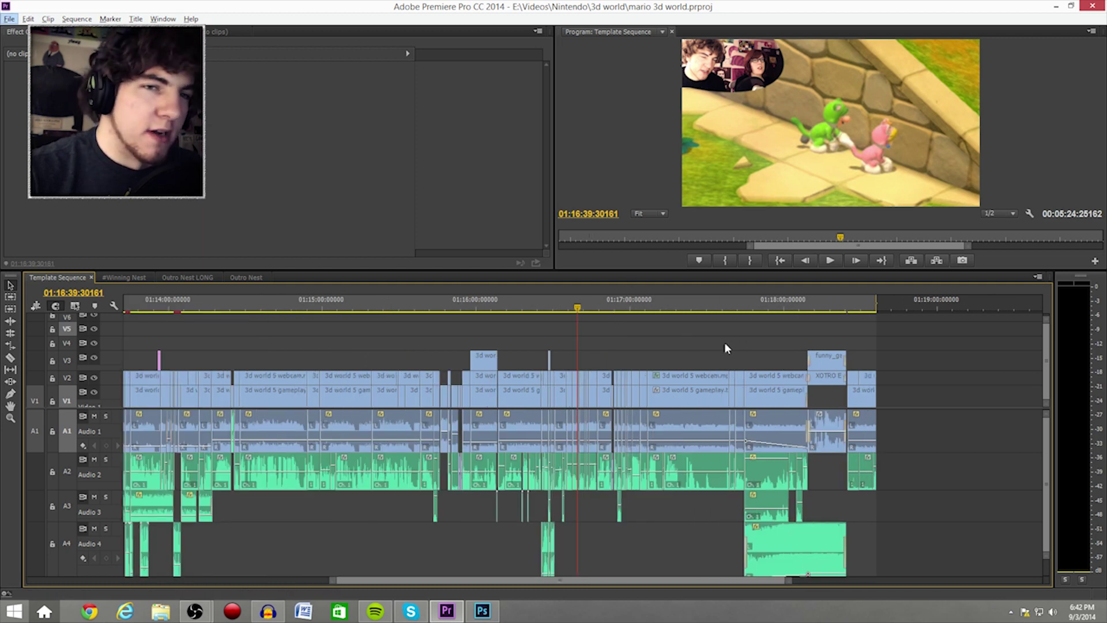
pyautogui.scroll(3, 729, 352)
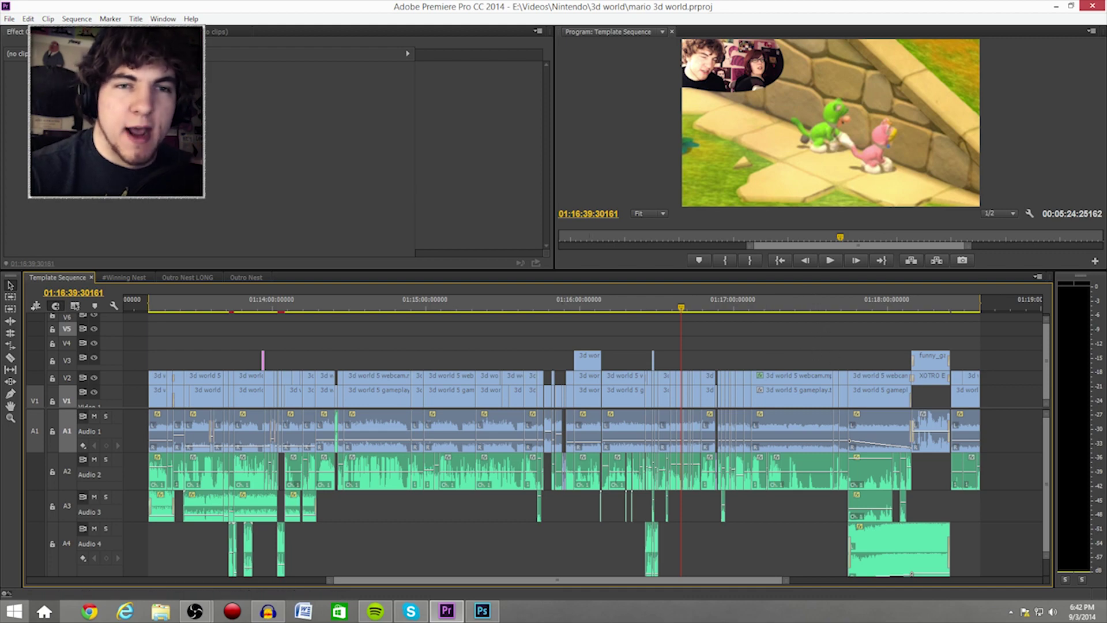
pyautogui.hotkey('shift', '1')
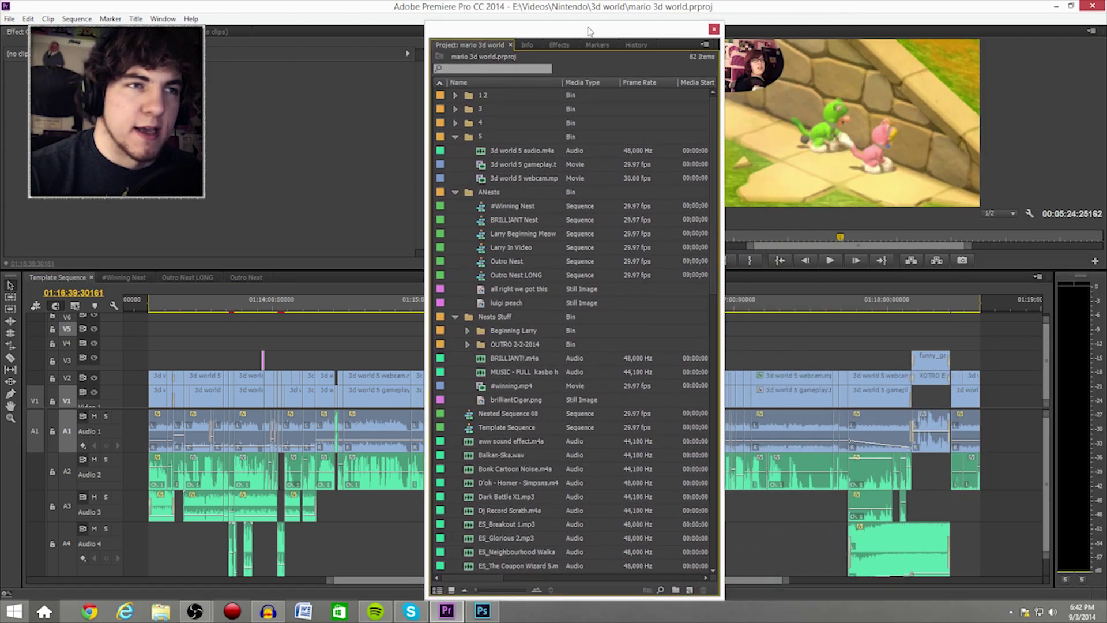
# Drag the Outro Nest LONG sequence onto the end of the timeline
pyautogui.scroll(-6, 1008, 362)
pyautogui.scroll(-5, 997, 358)
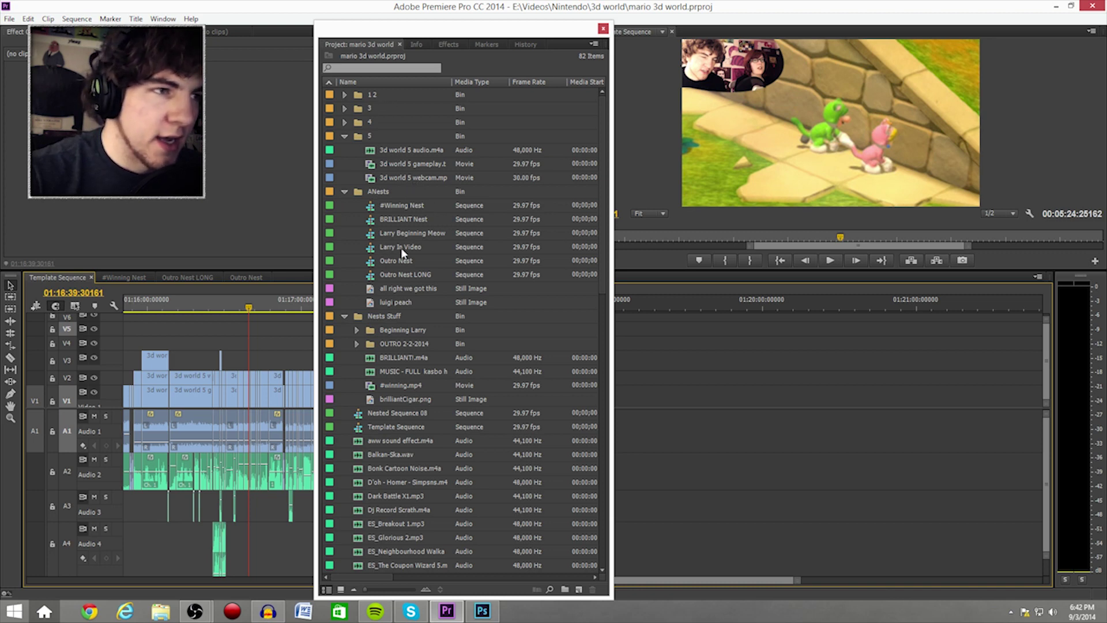
pyautogui.click(412, 278)
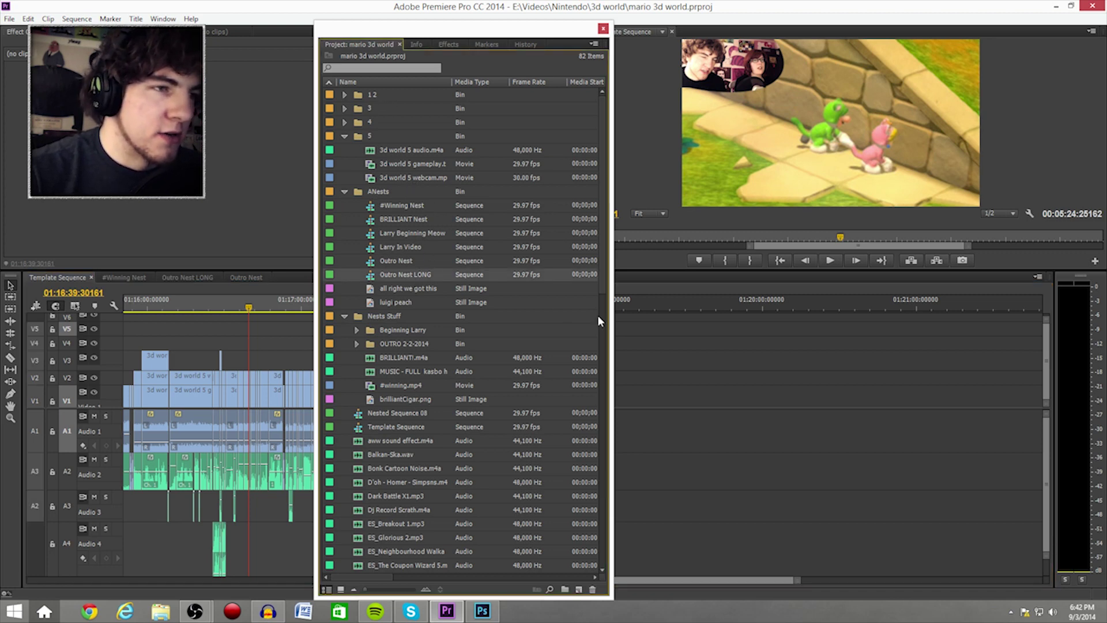
pyautogui.moveTo(416, 276); pyautogui.dragTo(778, 389)
# Play the new outro up to the end screen and move the floating project list aside
pyautogui.moveTo(756, 305); pyautogui.dragTo(775, 311)
pyautogui.press('space')
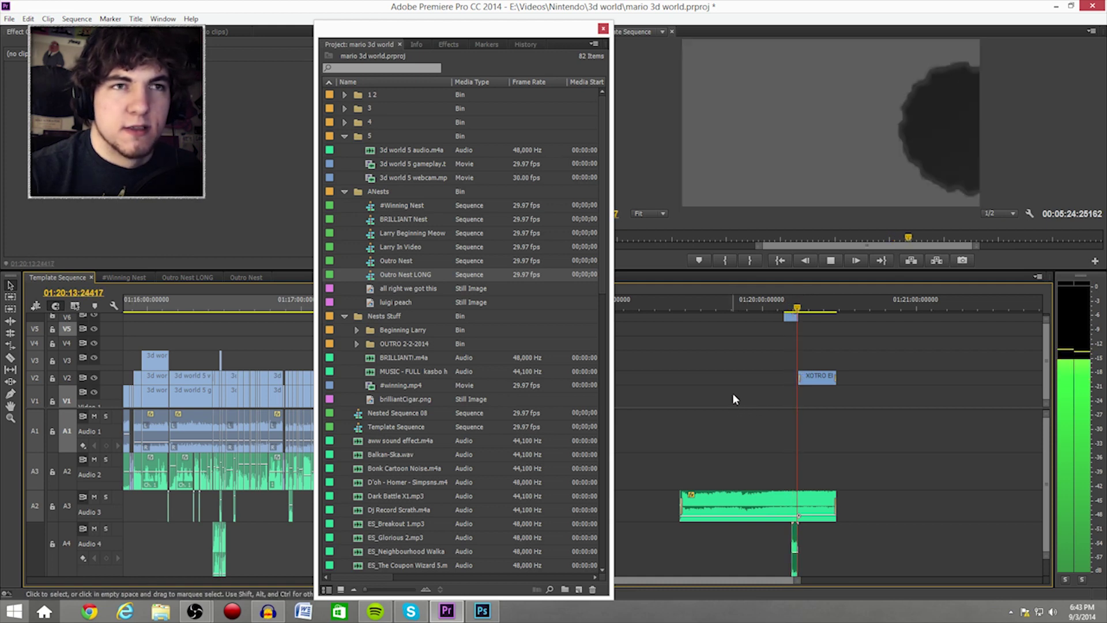
pyautogui.press('space')
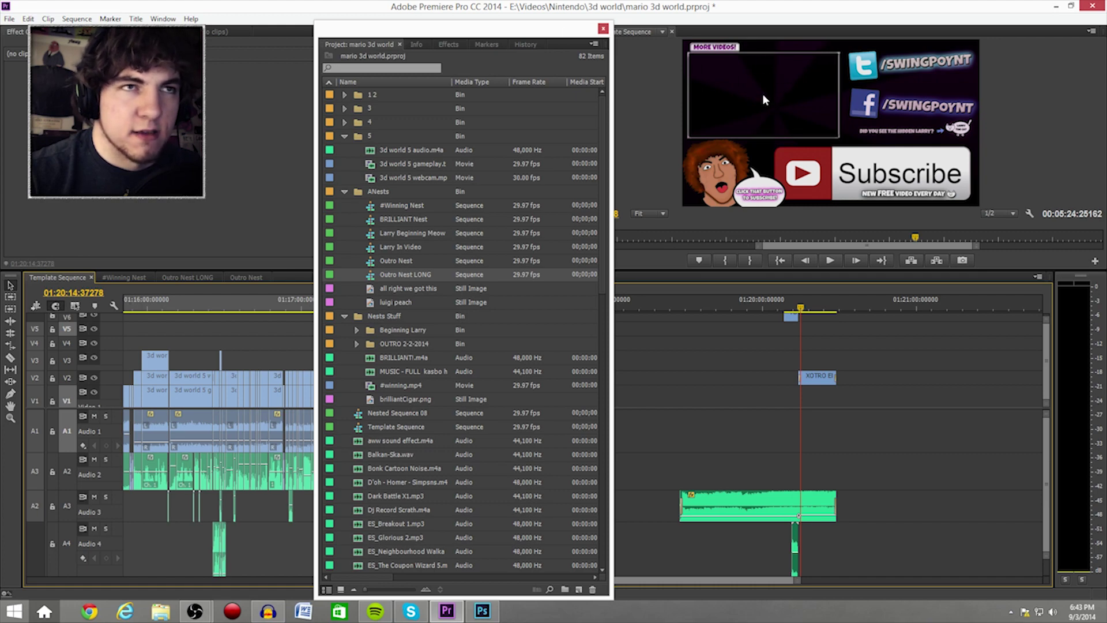
pyautogui.moveTo(474, 33); pyautogui.dragTo(1106, 45)
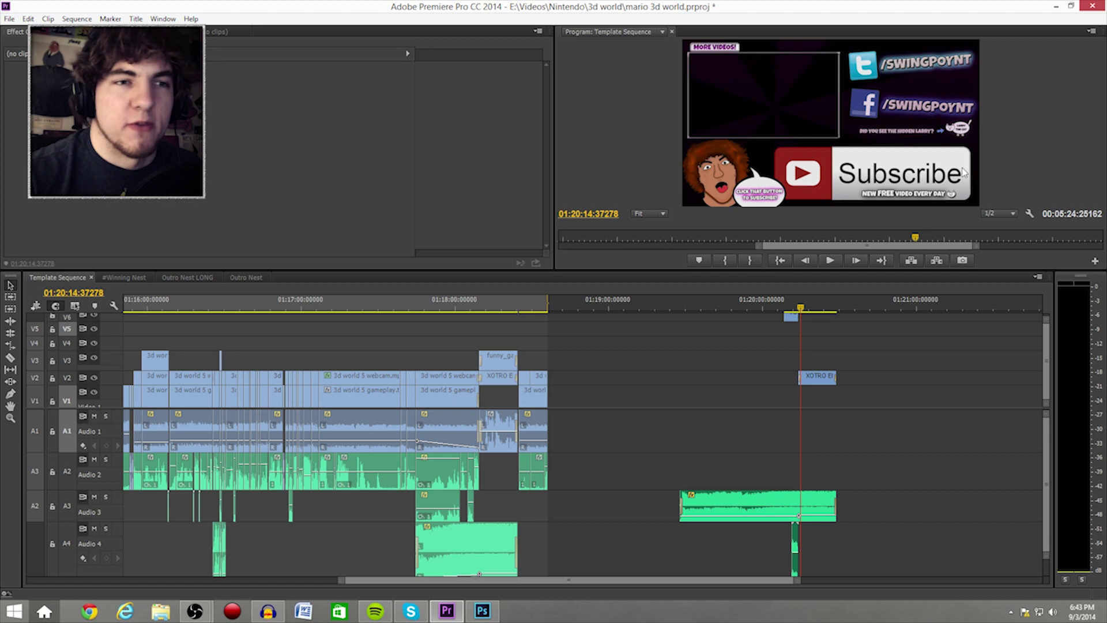
# Place the 3d world 5 gameplay clip on V3 beside XOTRO ENDING2.mp4 and apply a Cross Dissolve
pyautogui.moveTo(752, 365); pyautogui.dragTo(797, 367)
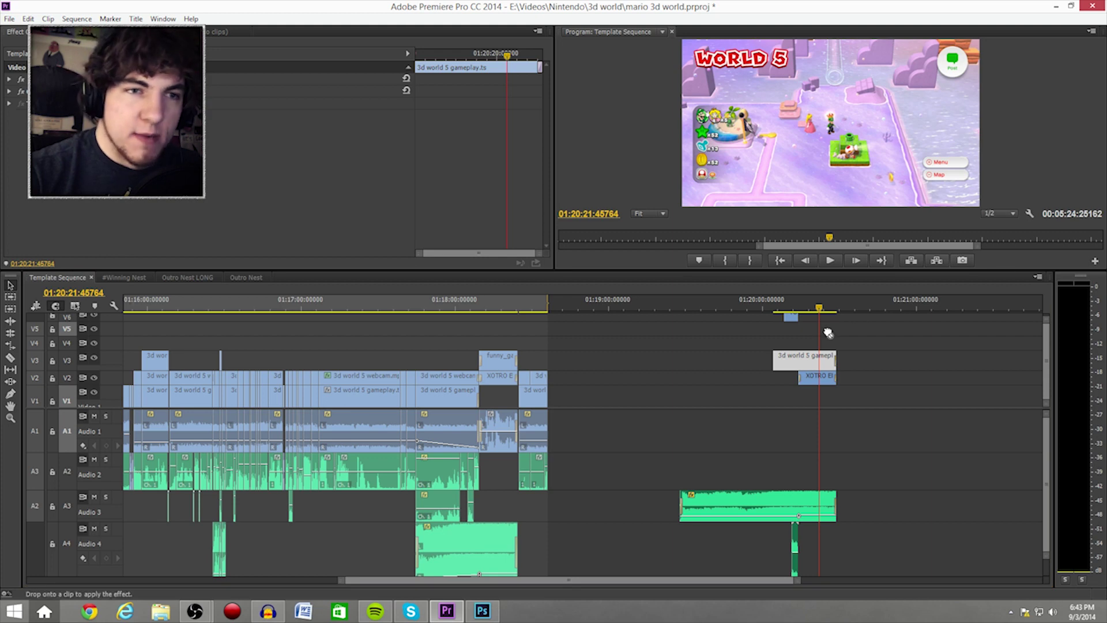
pyautogui.moveTo(794, 363); pyautogui.dragTo(795, 363)
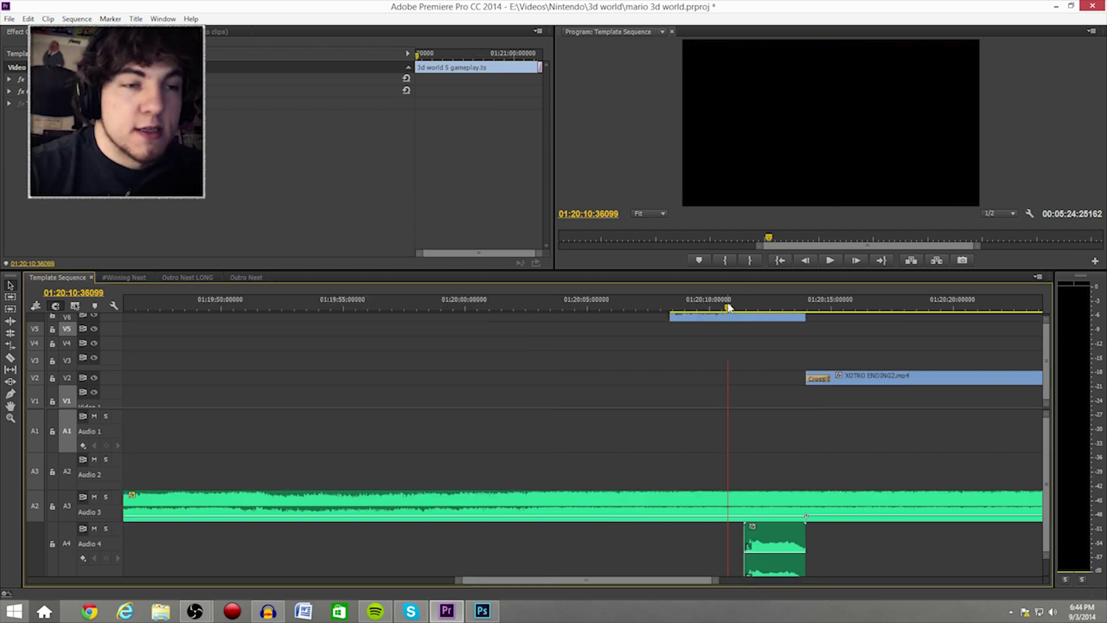
# Select the YOTRO1.mp4 clip to show its key effect and set the playhead near 01:20:11
pyautogui.moveTo(728, 307); pyautogui.dragTo(783, 317)
pyautogui.click(774, 318)
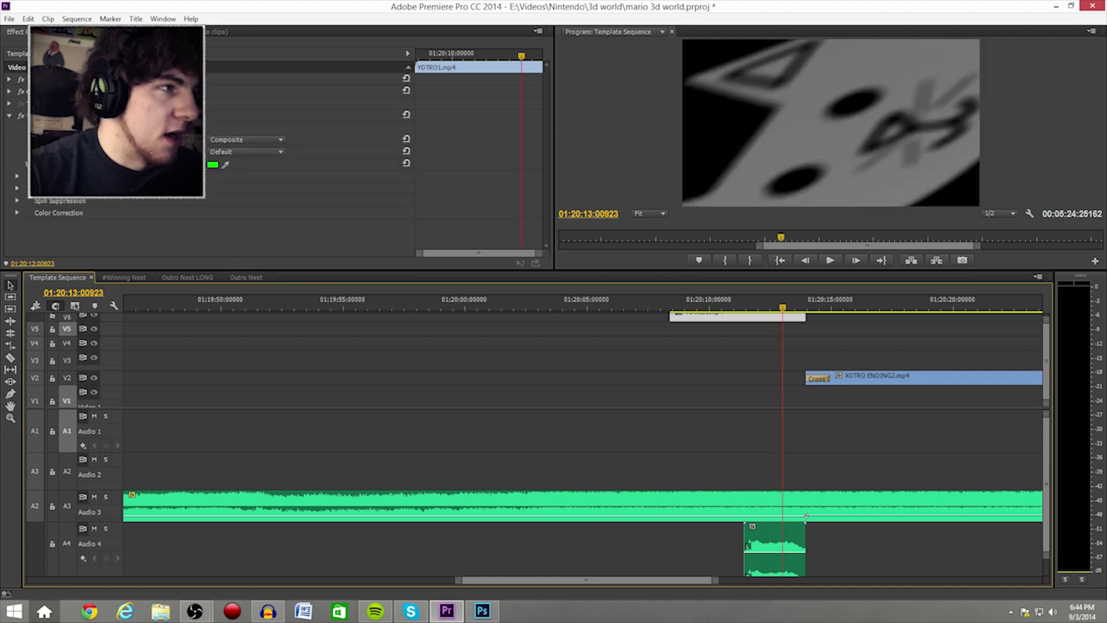
pyautogui.click(704, 304)
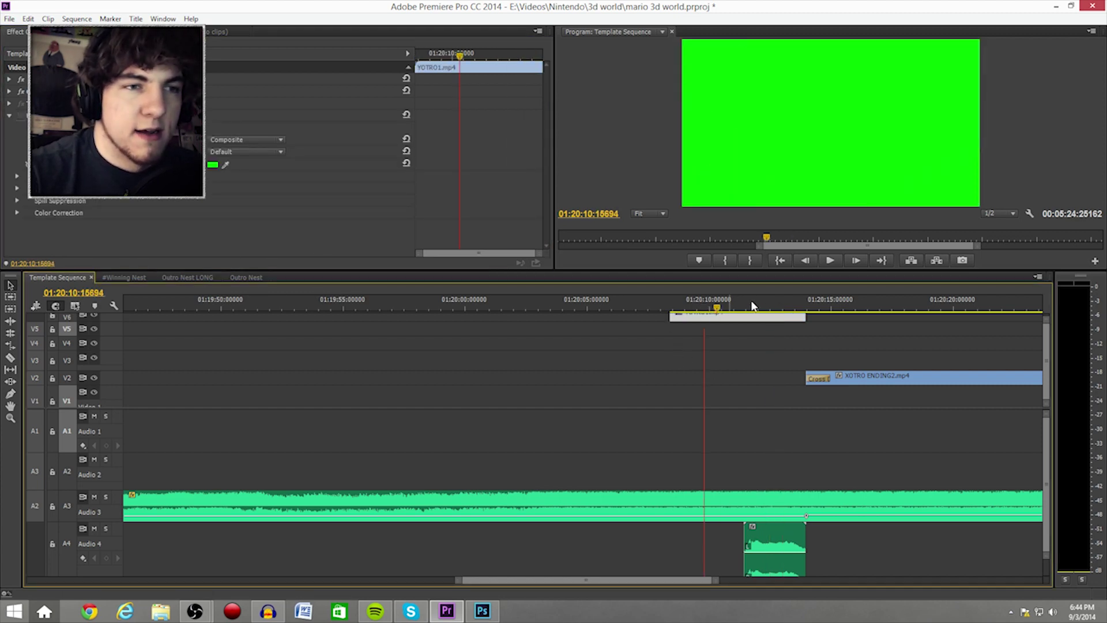
pyautogui.click(741, 305)
# Play the green-screen clip over the end screen, then zoom out to the whole sequence
pyautogui.press('space')
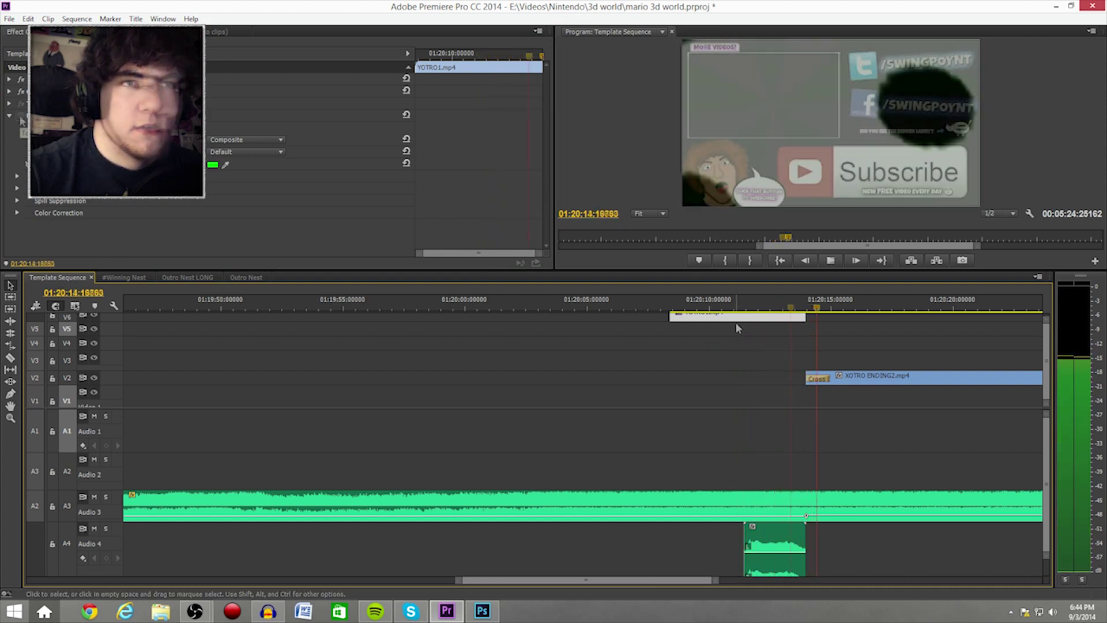
pyautogui.press('space')
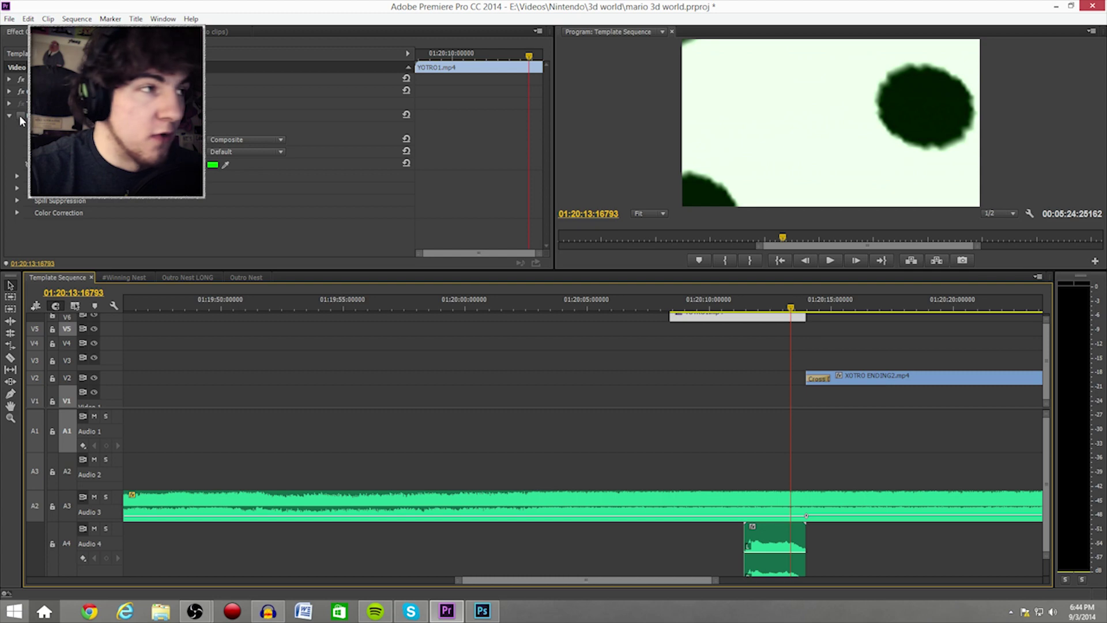
pyautogui.press('-')
pyautogui.press('-')
pyautogui.press('-')
pyautogui.press('-')
pyautogui.press('-')
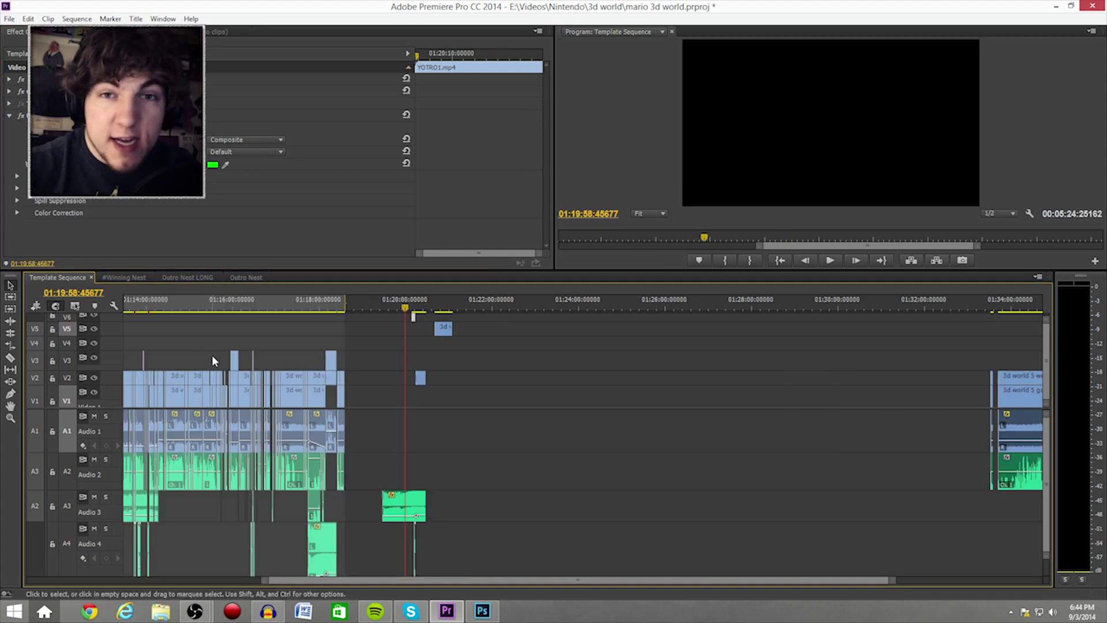
pyautogui.scroll(5, 185, 371)
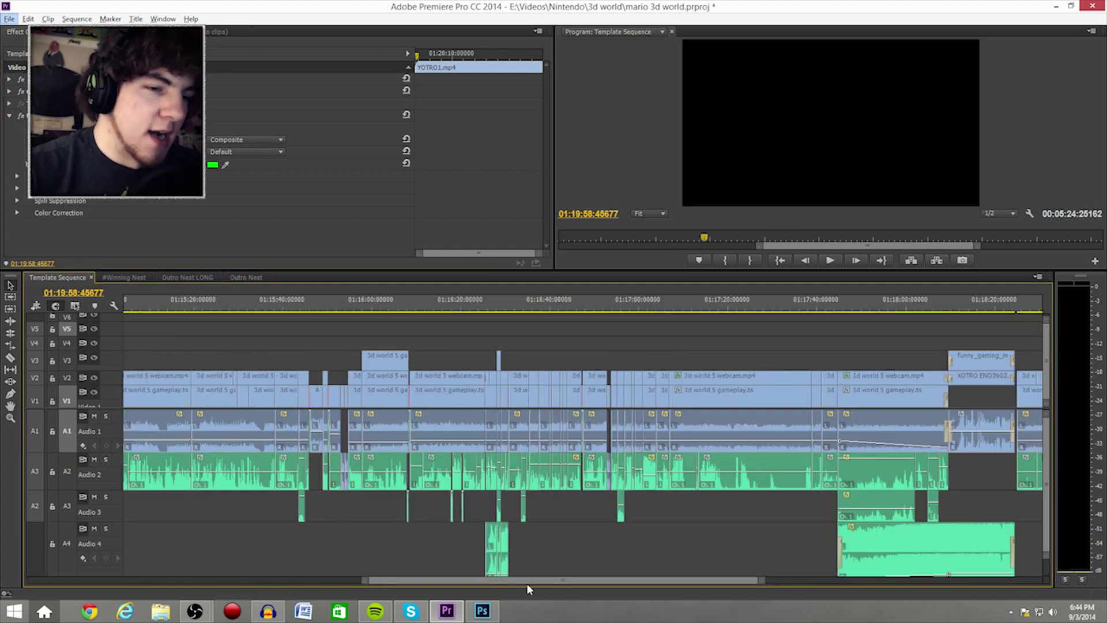
pyautogui.scroll(6, 527, 583)
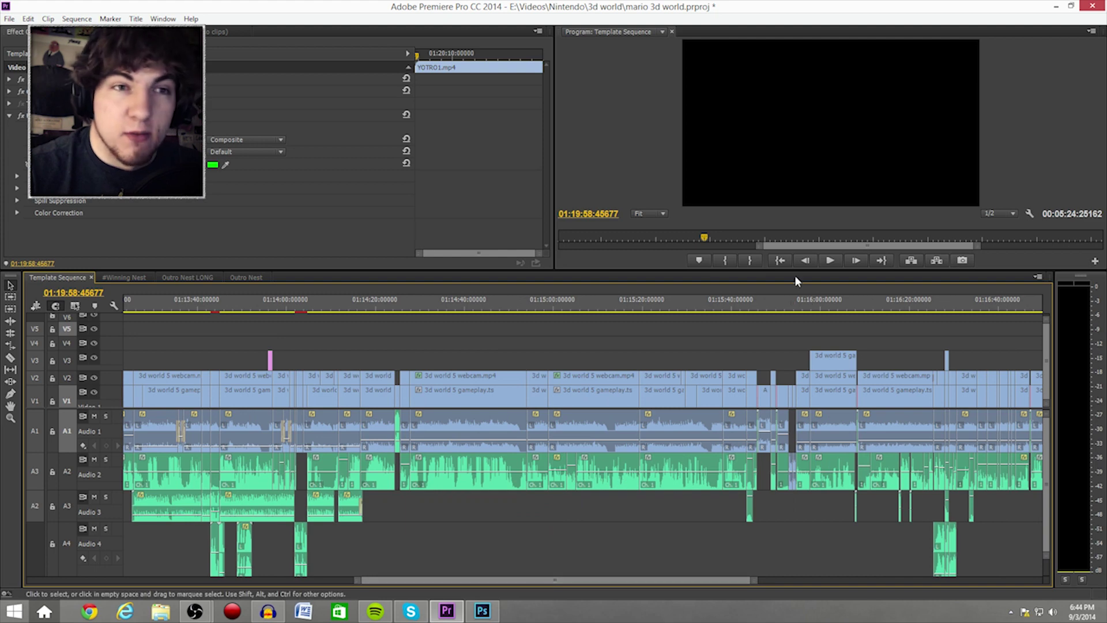
# Float the project's media list and drop the Larry In Video sequence onto track V3
pyautogui.hotkey('shift', '7')
pyautogui.moveTo(848, 28); pyautogui.dragTo(857, 35)
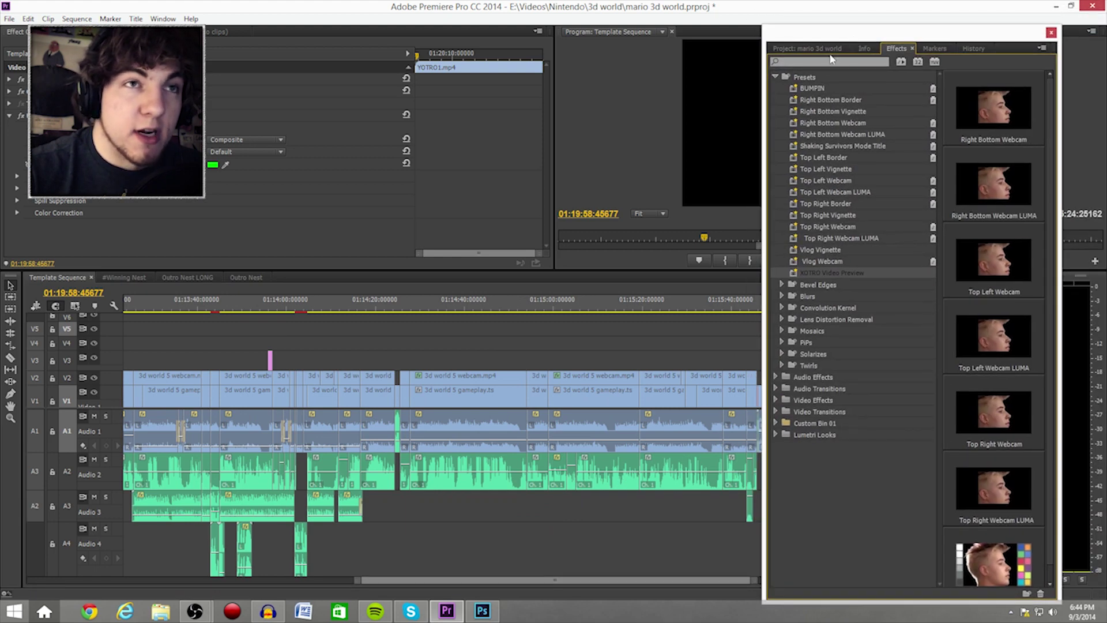
pyautogui.click(807, 48)
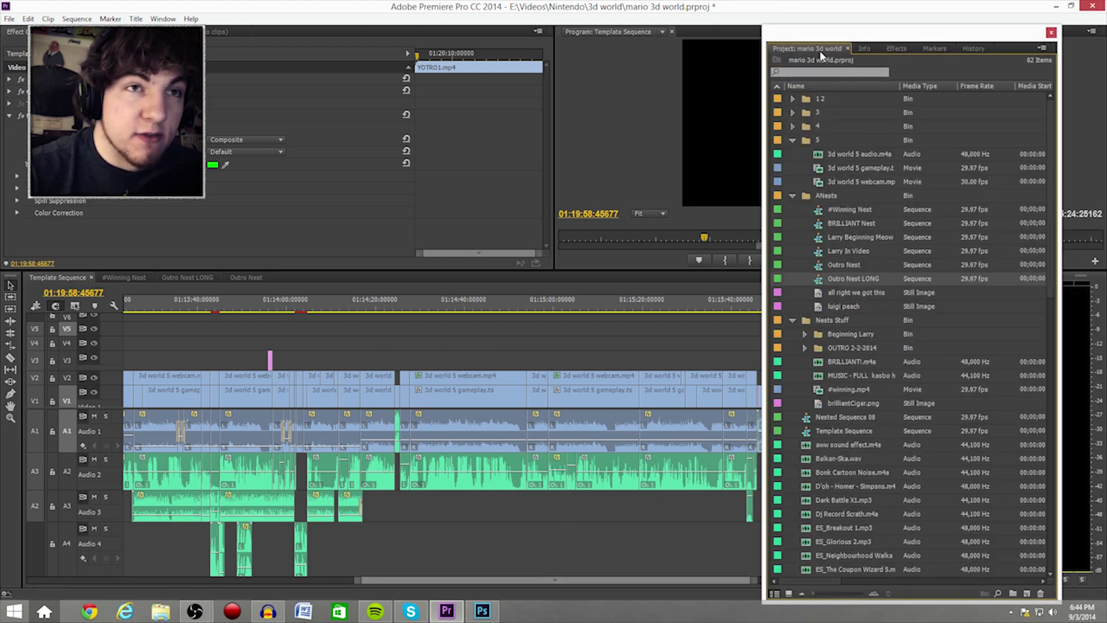
pyautogui.click(862, 251)
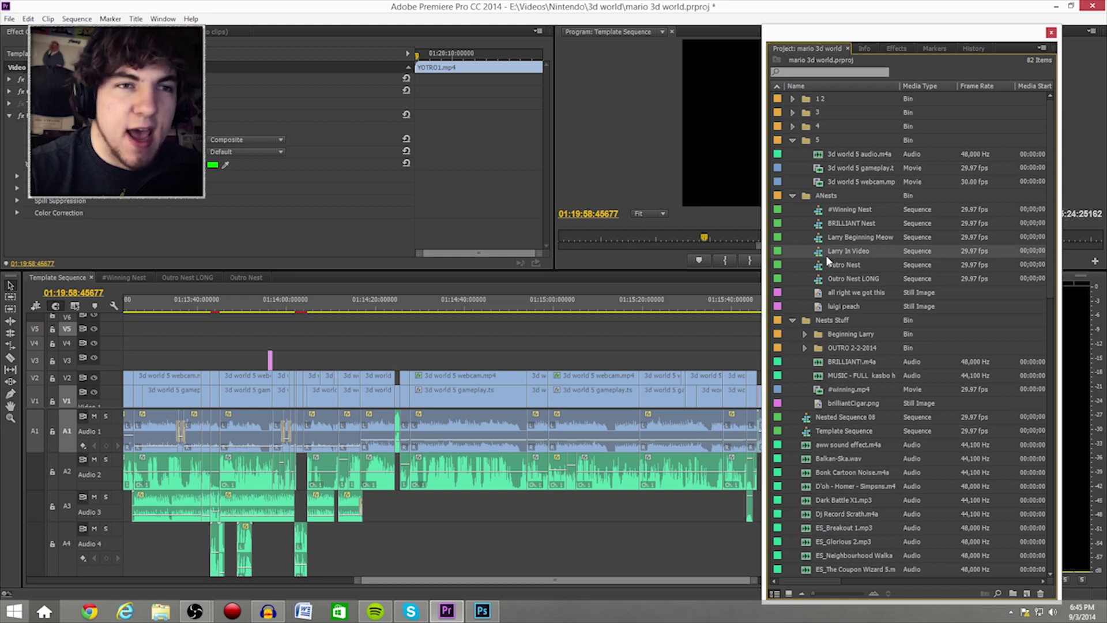
pyautogui.moveTo(866, 252); pyautogui.dragTo(718, 340)
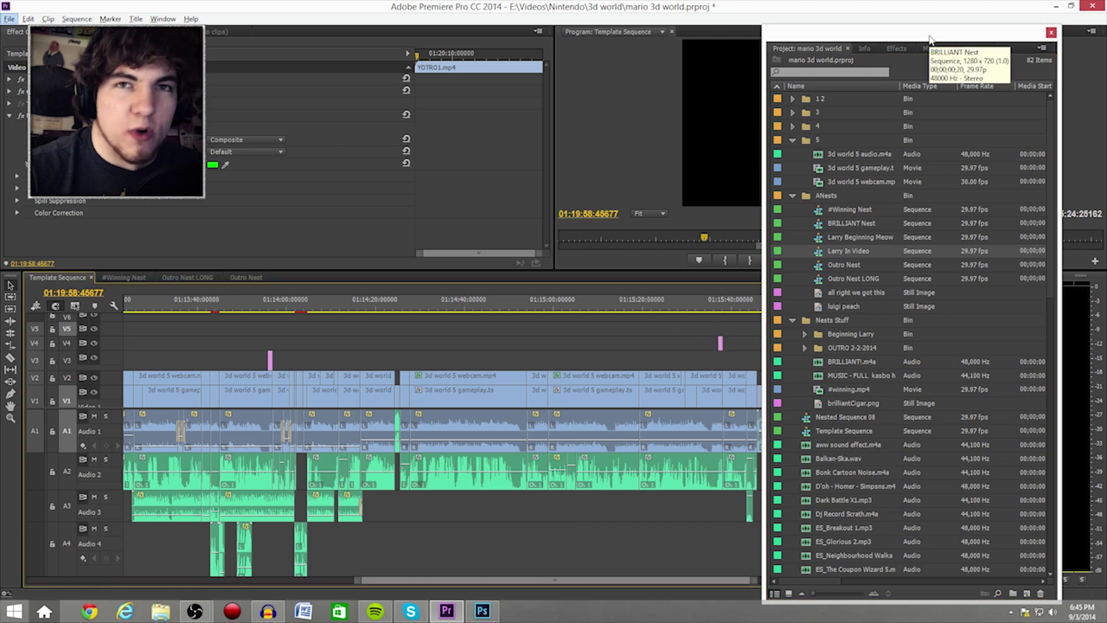
# Close the floating project list and scroll the timeline tracks
pyautogui.hotkey('ctrl', 'w')
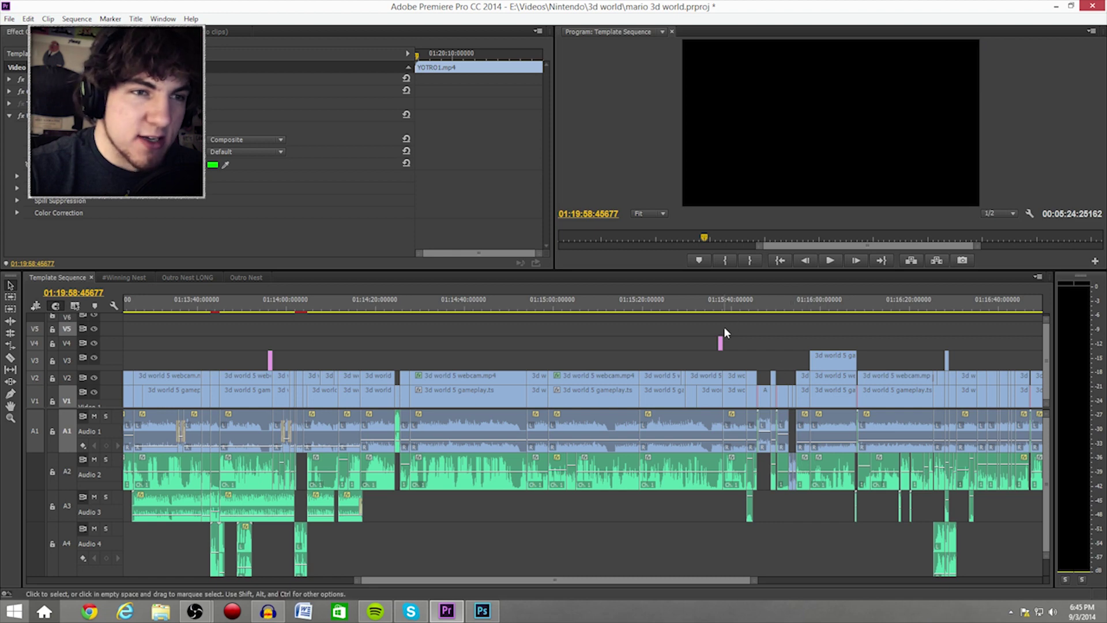
pyautogui.scroll(-3, 724, 326)
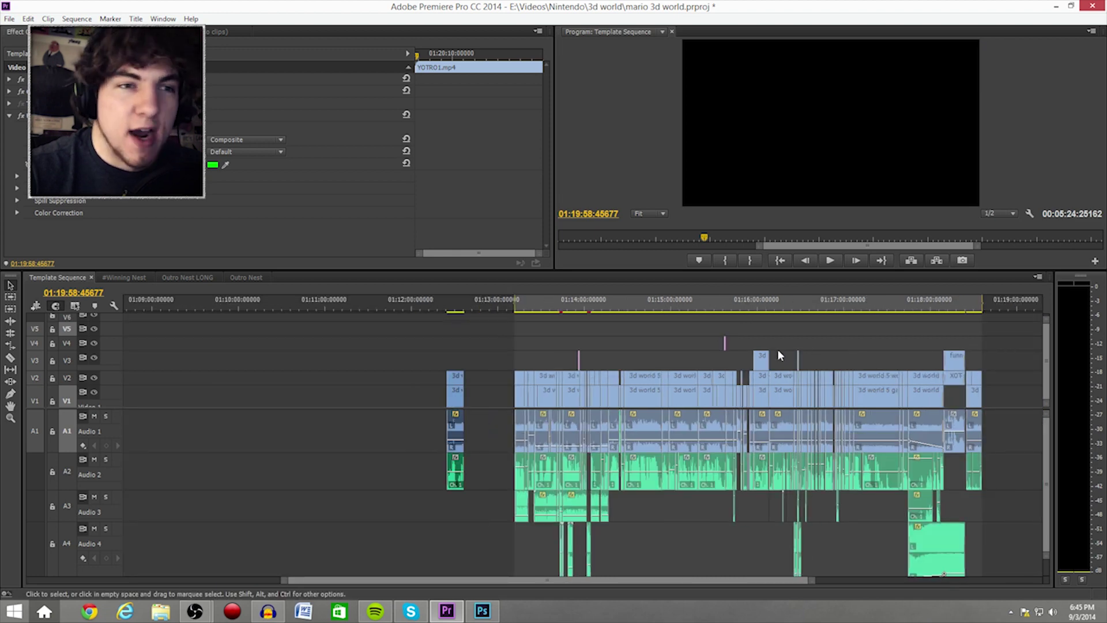
pyautogui.scroll(1, 715, 345)
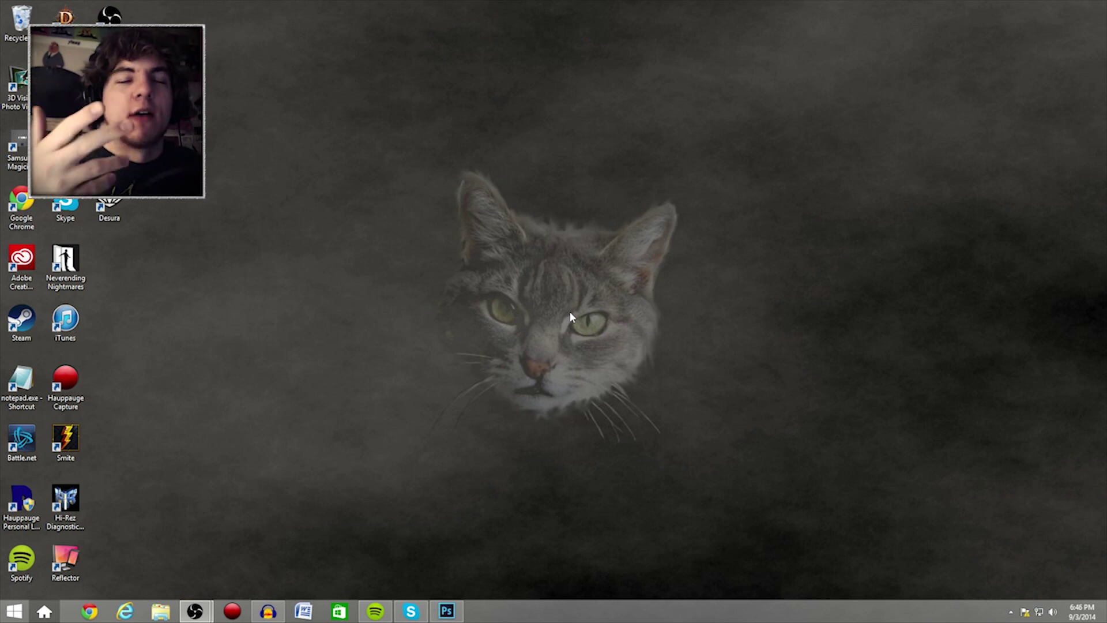
# Bring up the #6 nose thumbnail, close the empty Properties panel, and adjust canvas zoom
pyautogui.click(459, 618)
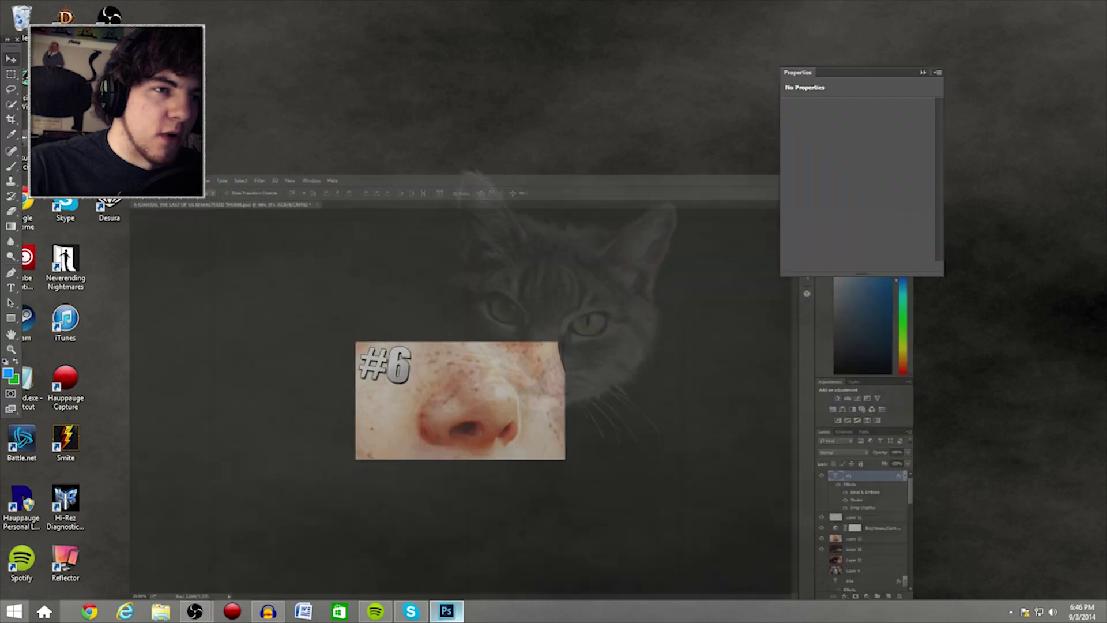
pyautogui.click(923, 73)
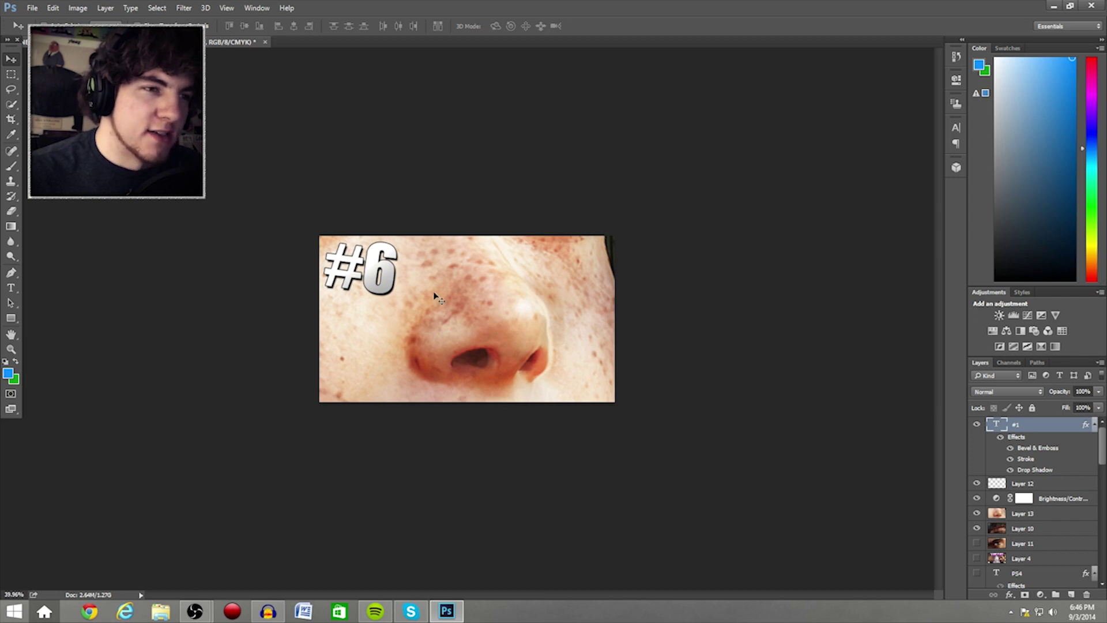
pyautogui.scroll(1, 443, 206)
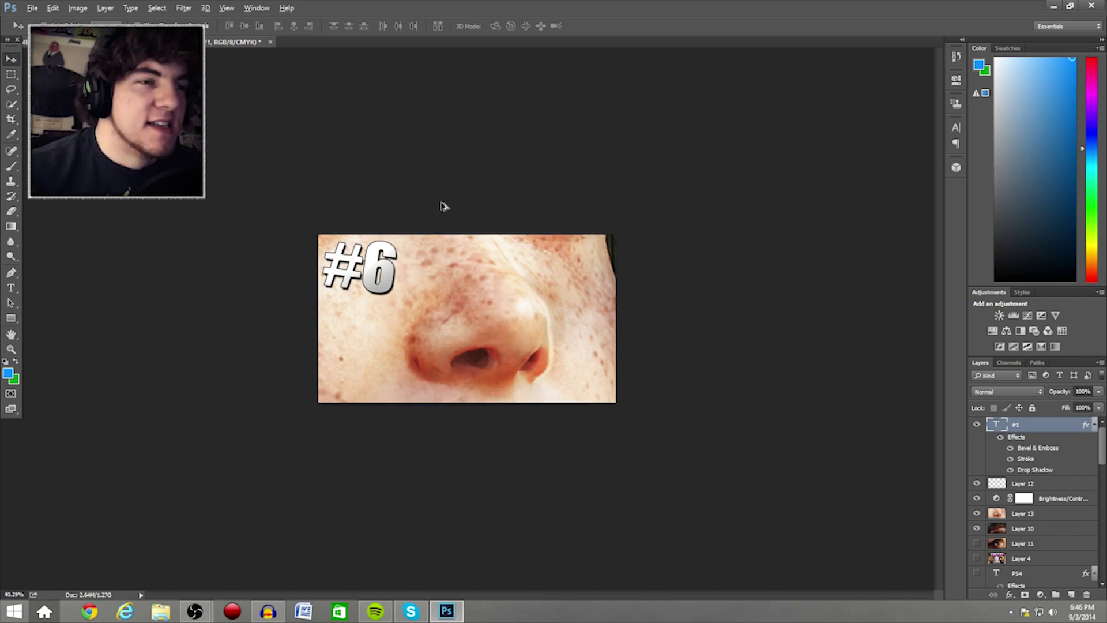
pyautogui.scroll(2, 496, 236)
pyautogui.scroll(-4, 496, 236)
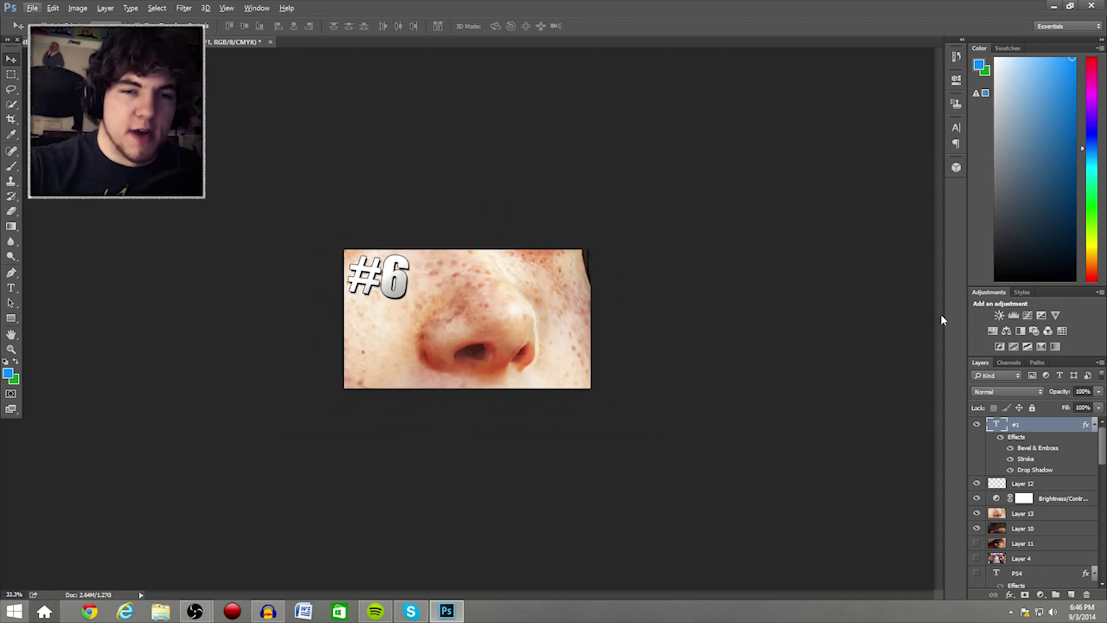
# Turn Layer 13's nose picture off so the lips picture shows in the thumbnail
pyautogui.click(976, 513)
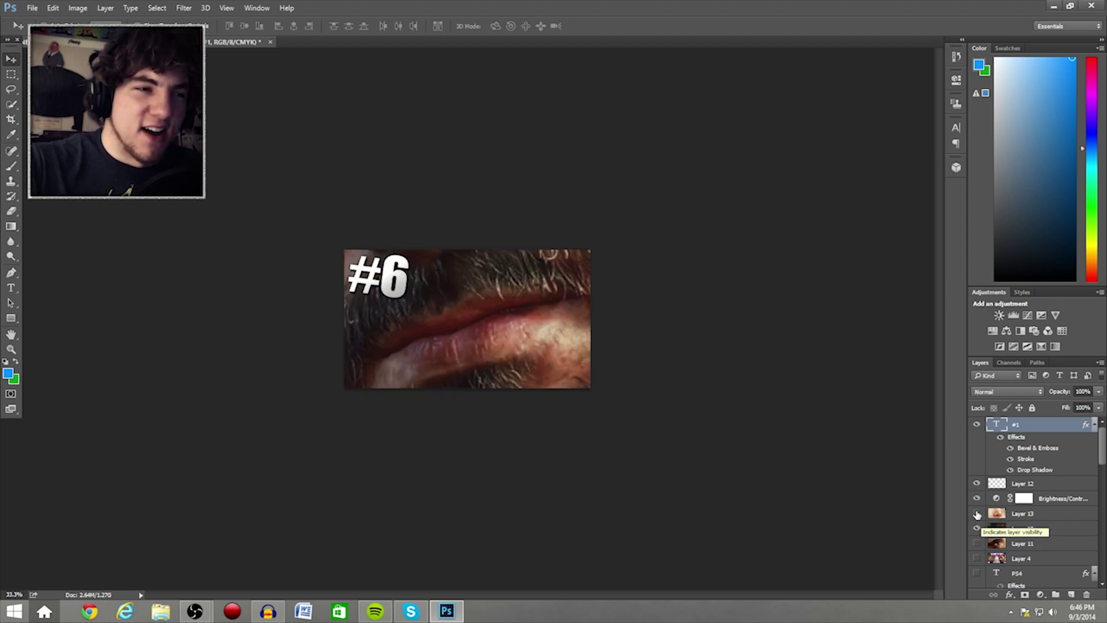
pyautogui.click(977, 513)
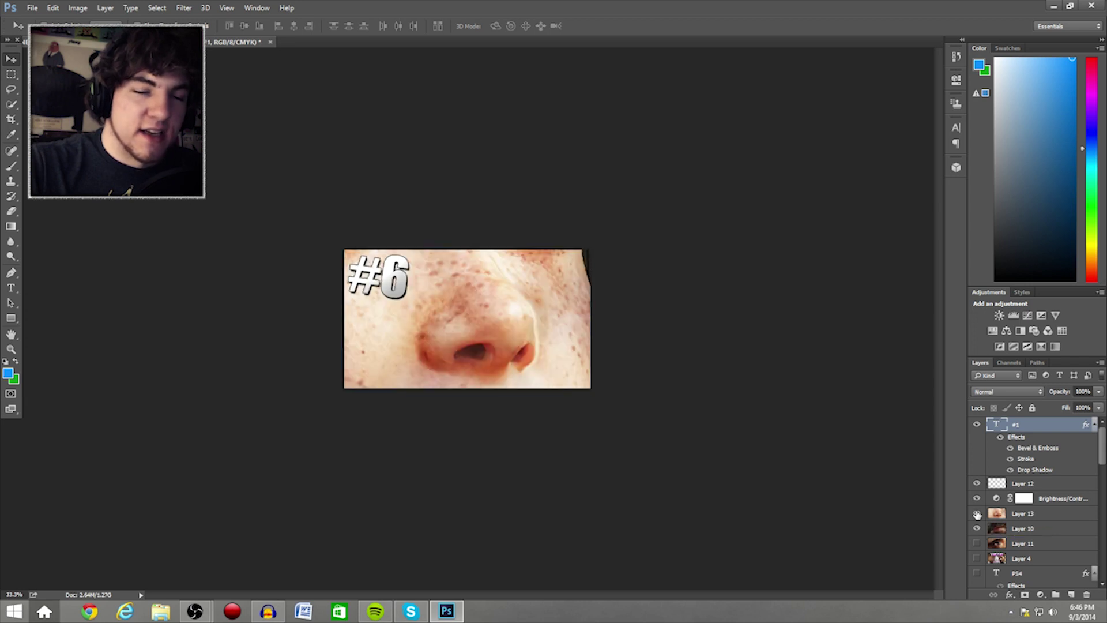
pyautogui.click(977, 514)
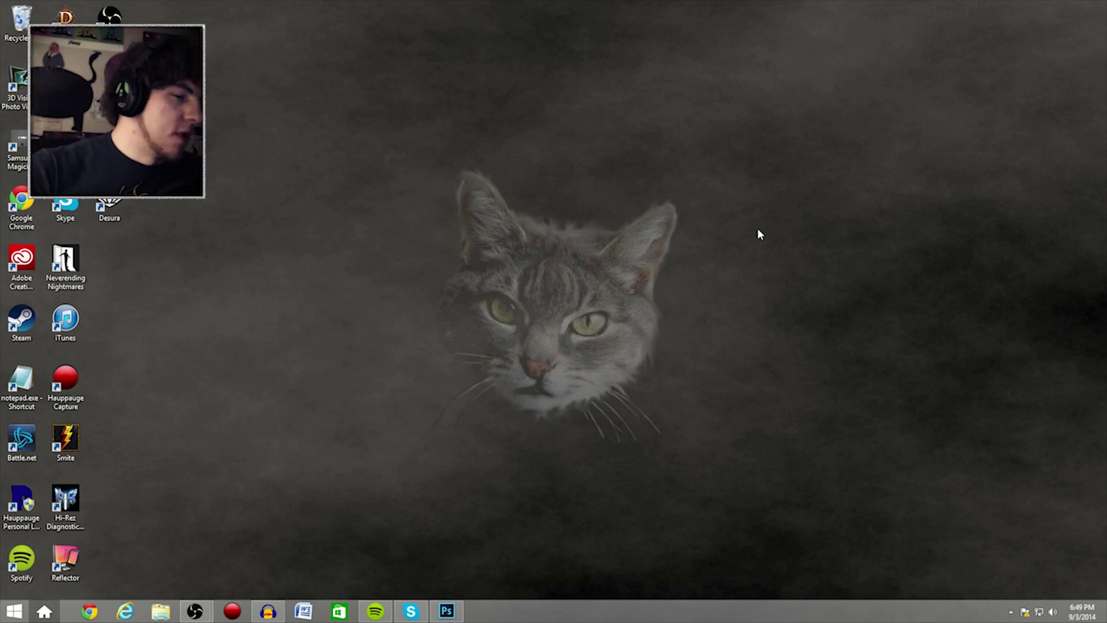
# Launch Chrome on YouTube's upload page and dismiss the file picker without choosing a file
pyautogui.click(101, 605)
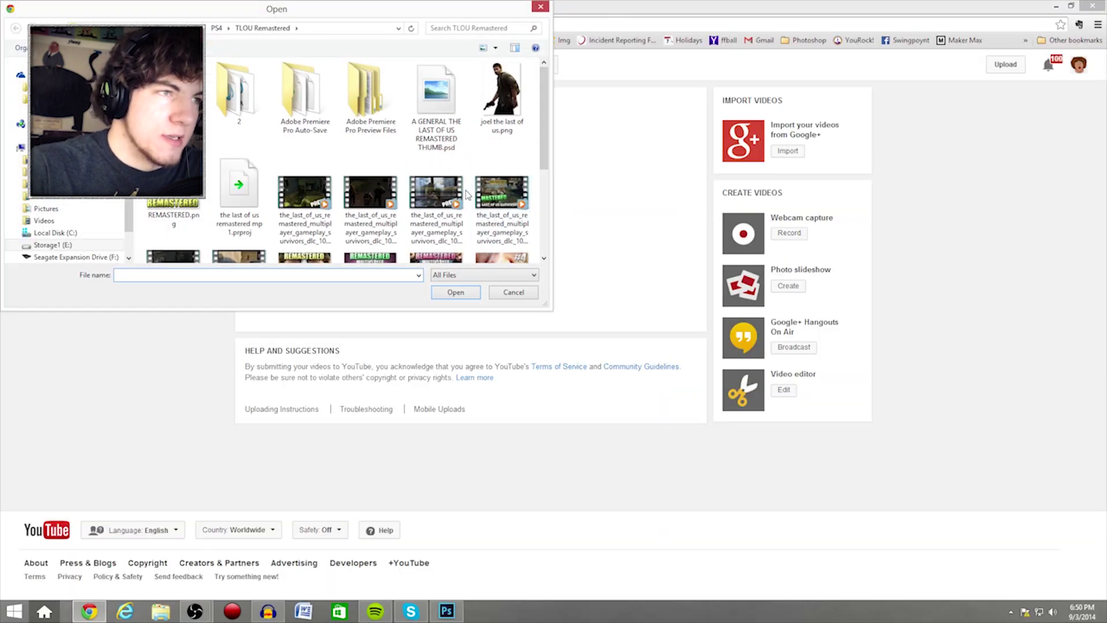
pyautogui.press('Escape')
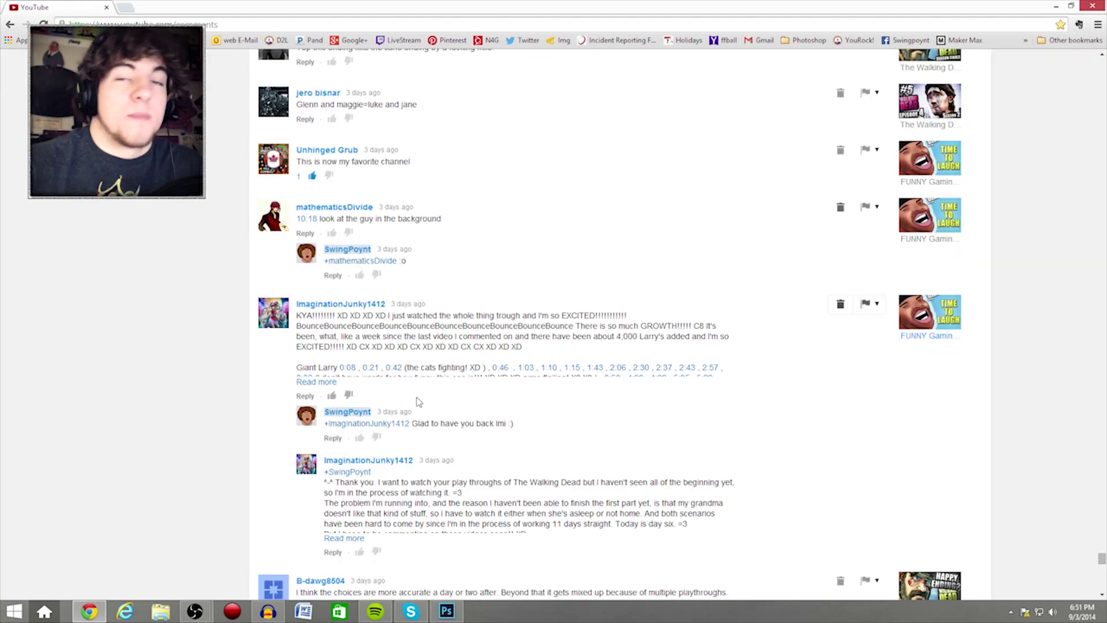
# Scroll through the Creator Studio comment list, reading back up to the newest comments
pyautogui.scroll(7, 445, 404)
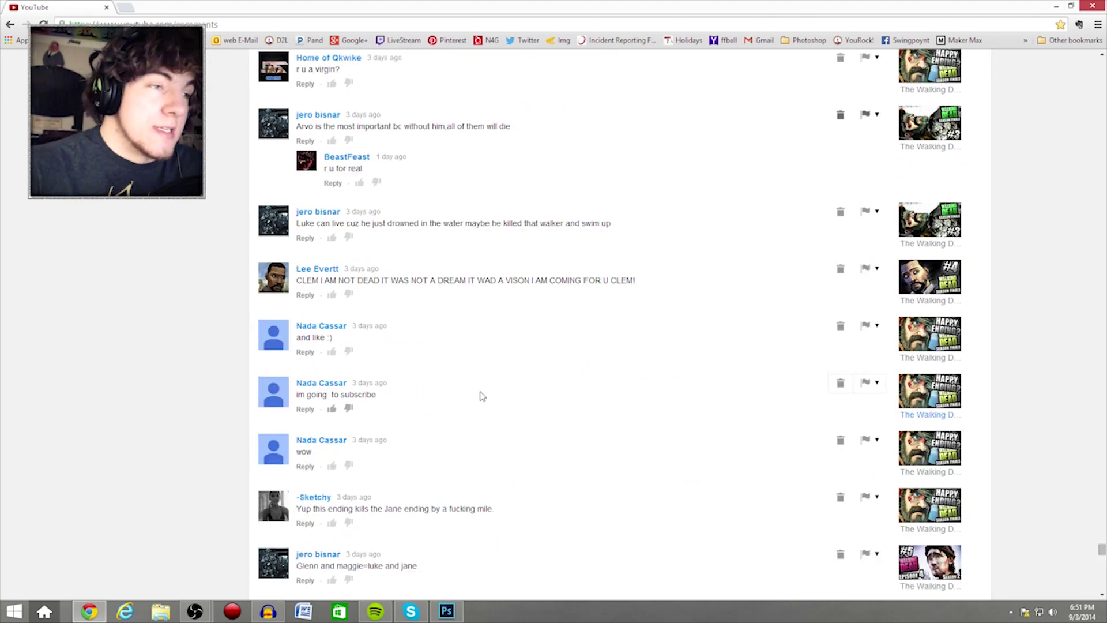
pyautogui.scroll(-7, 482, 395)
pyautogui.scroll(-15, 481, 398)
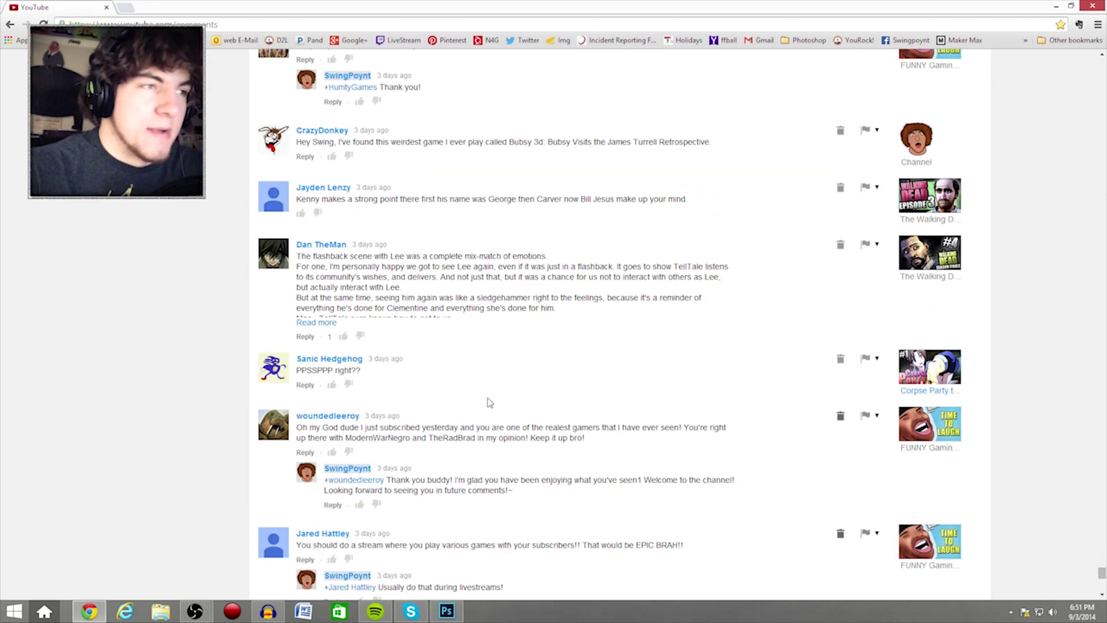
pyautogui.scroll(10, 489, 402)
pyautogui.scroll(7, 488, 409)
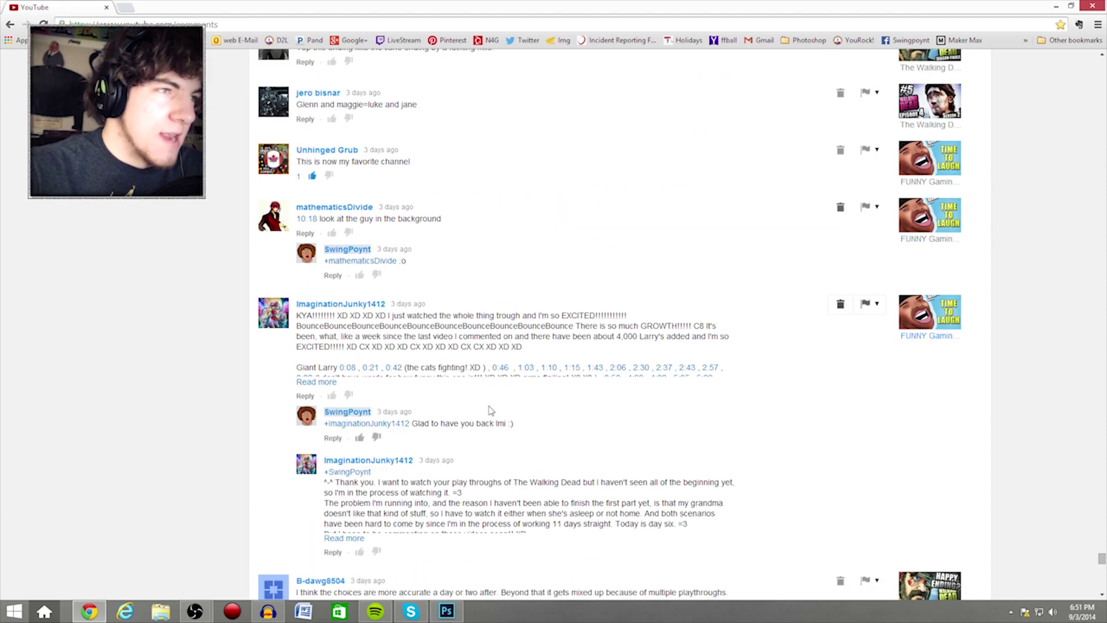
pyautogui.scroll(-10, 485, 414)
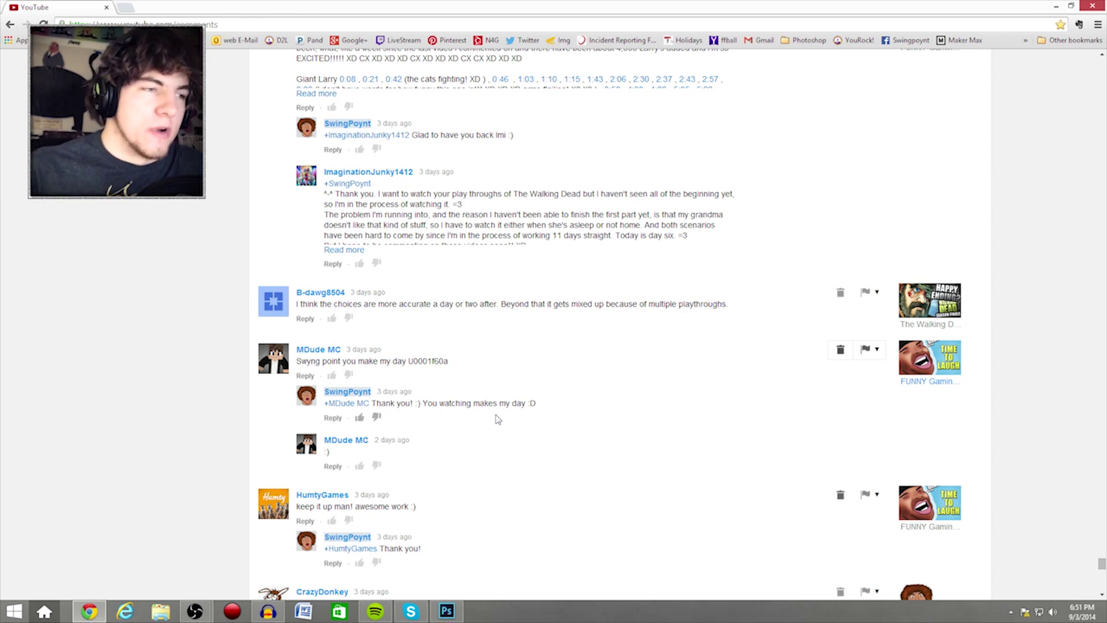
pyautogui.scroll(-10, 485, 421)
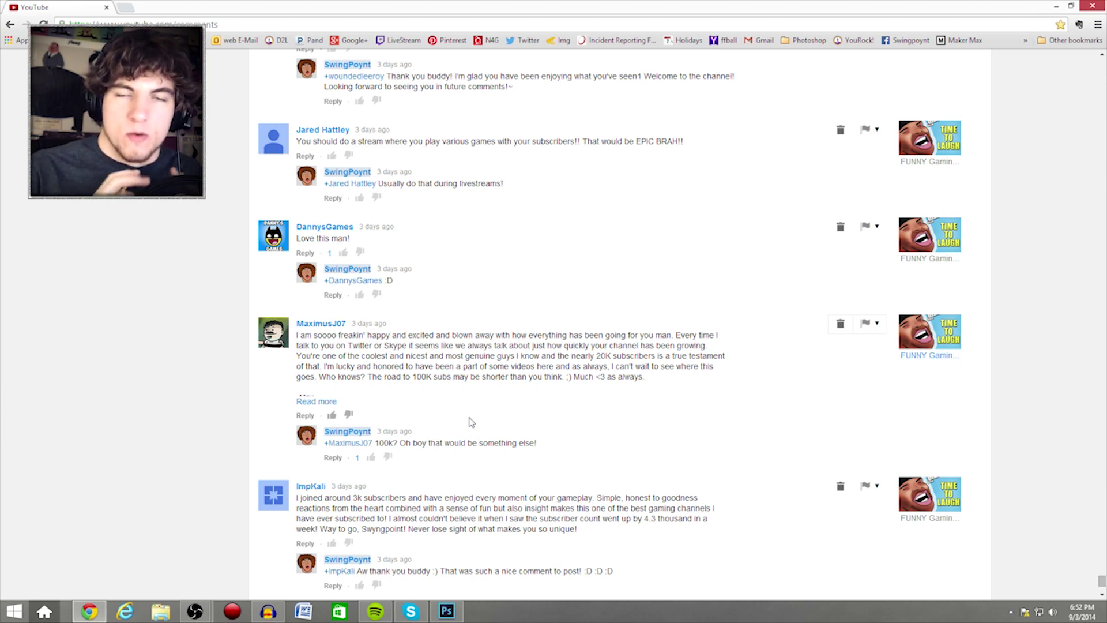
pyautogui.scroll(-3, 471, 423)
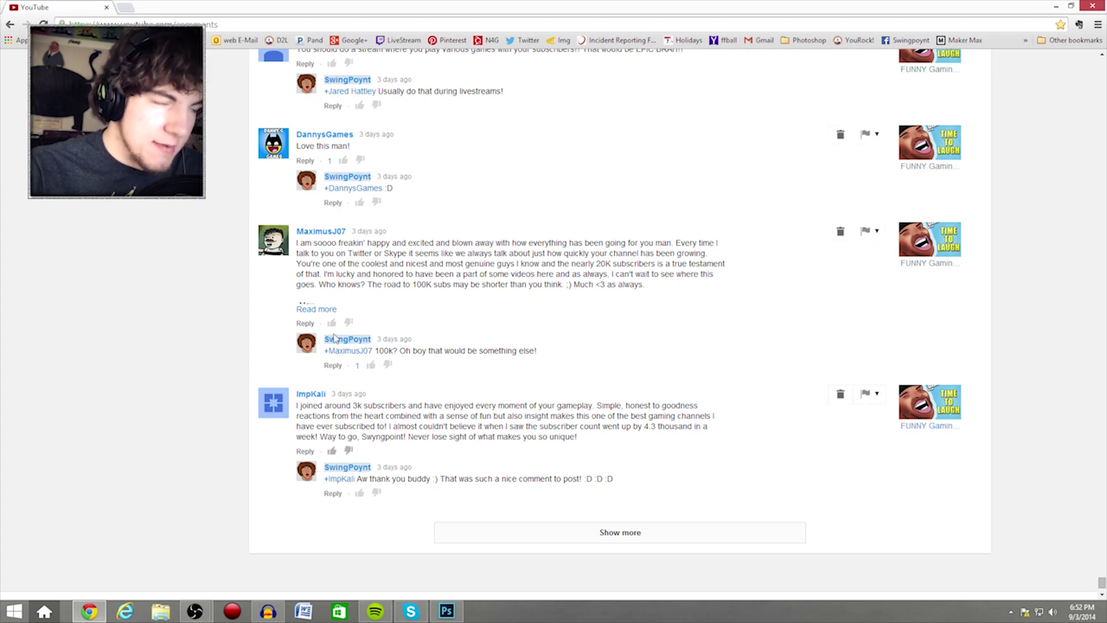
pyautogui.scroll(20, 357, 288)
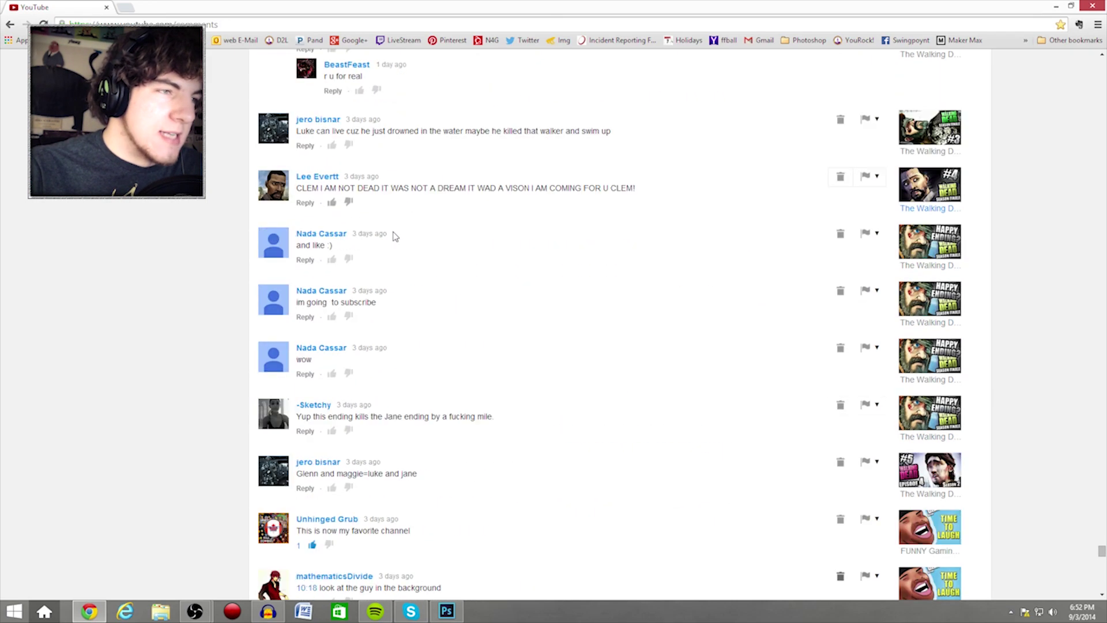
pyautogui.scroll(-2, 395, 237)
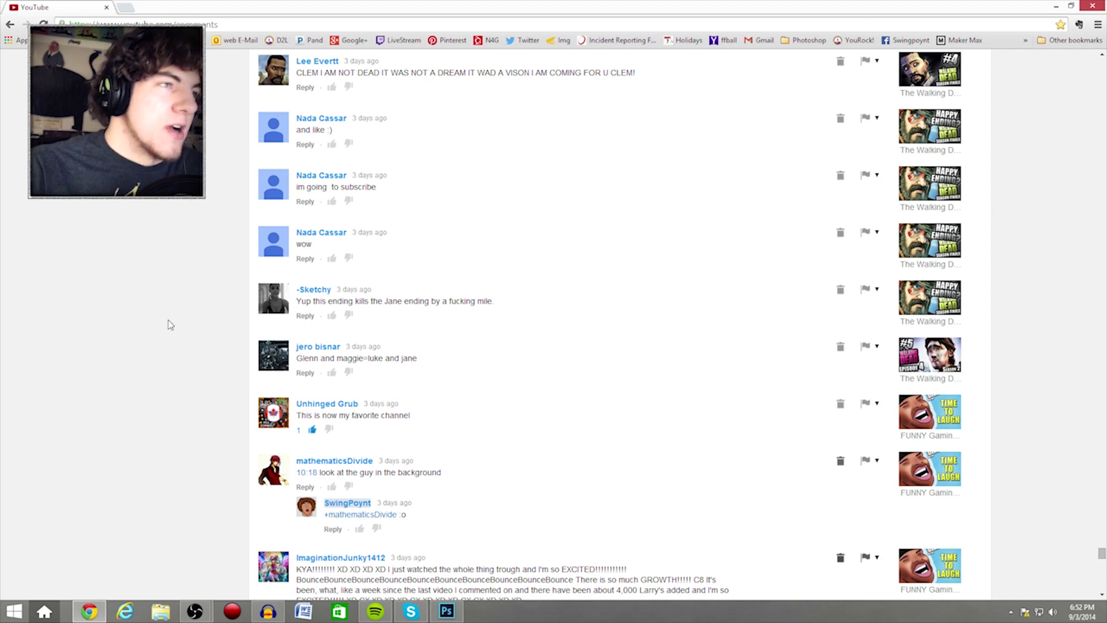
pyautogui.scroll(10, 189, 331)
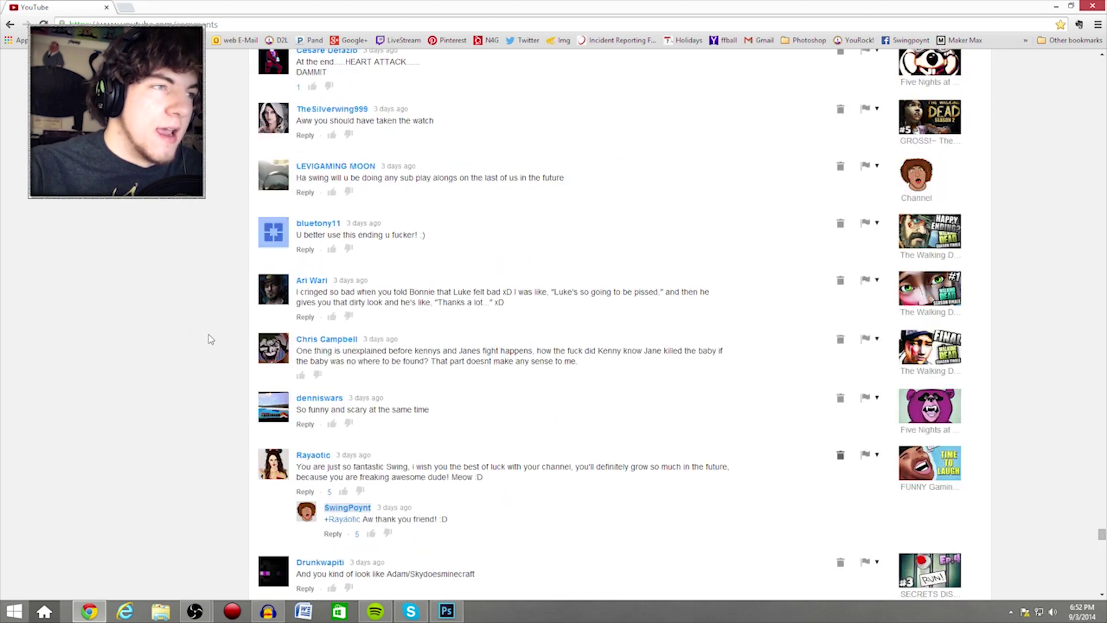
pyautogui.scroll(15, 210, 339)
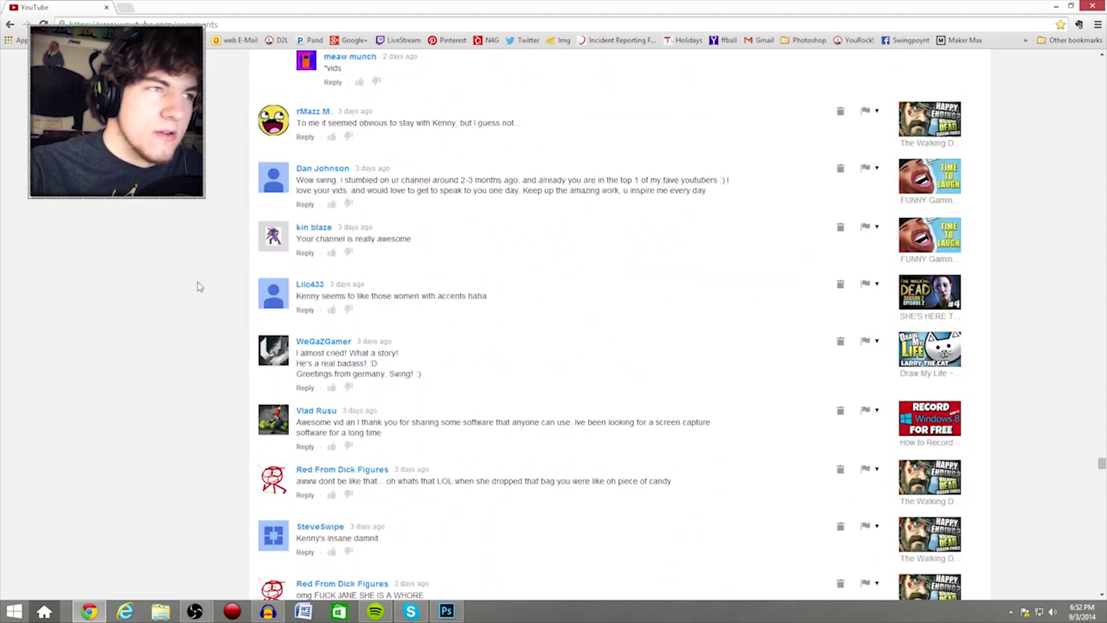
pyautogui.scroll(20, 199, 277)
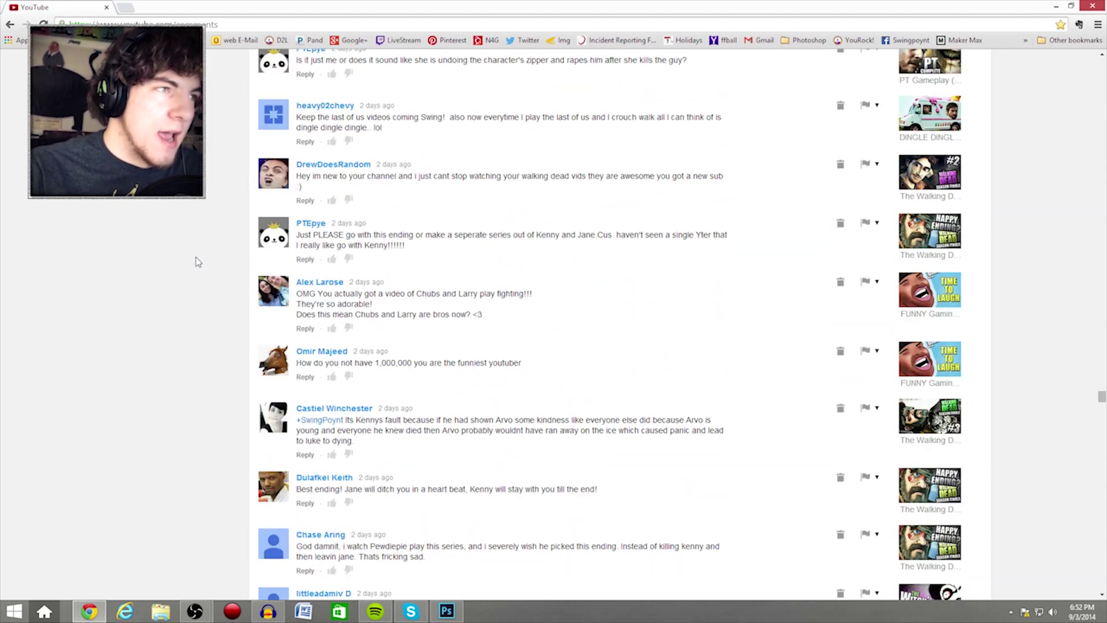
pyautogui.scroll(20, 197, 262)
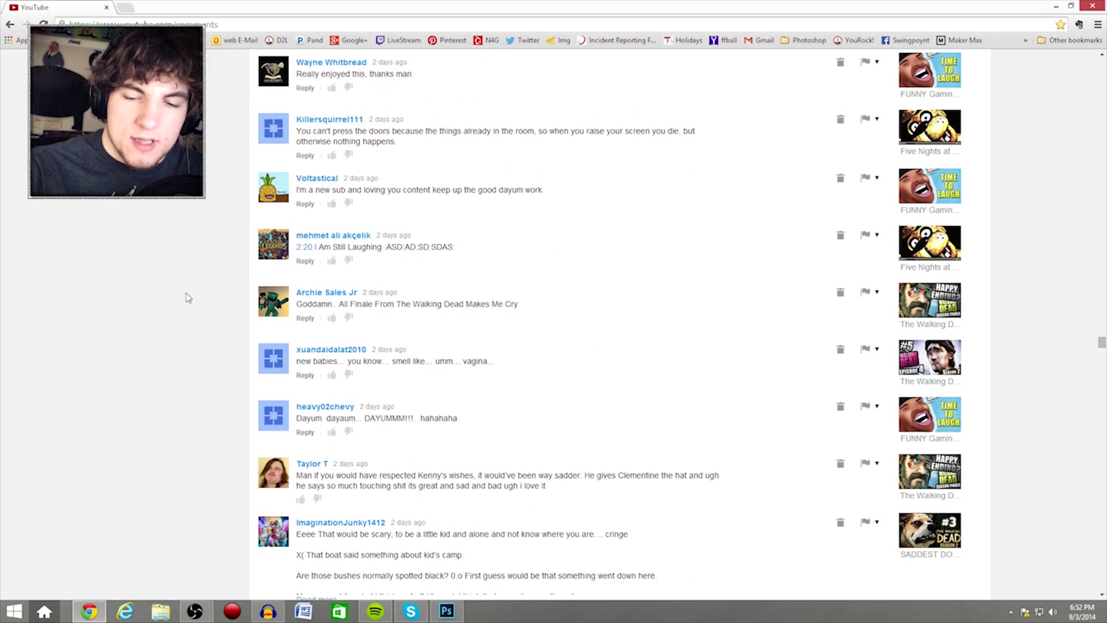
pyautogui.scroll(20, 188, 297)
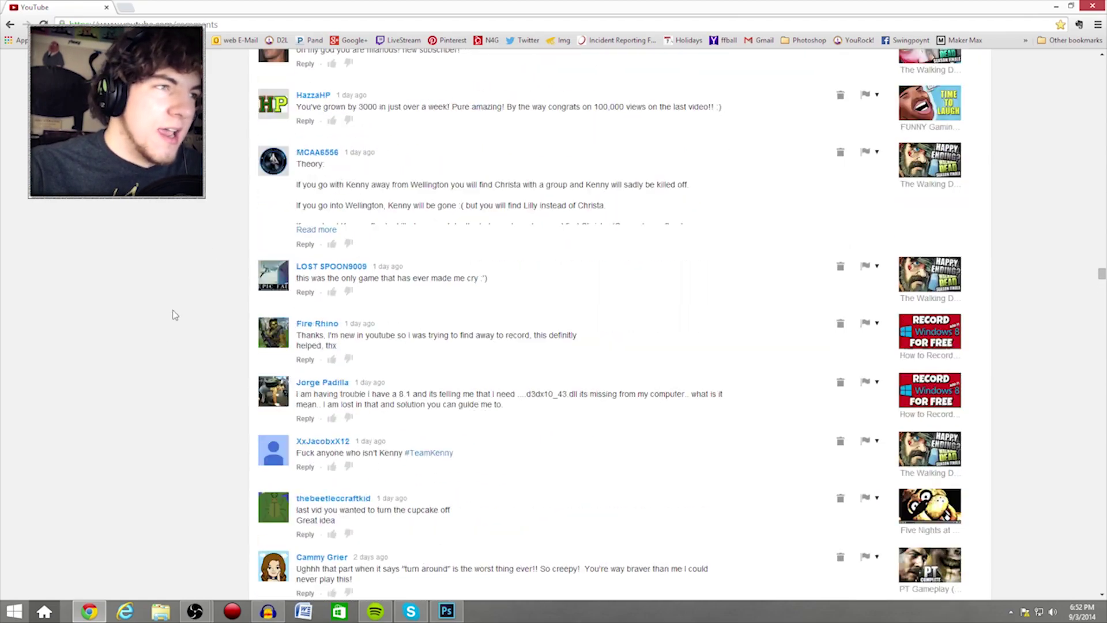
pyautogui.scroll(20, 178, 323)
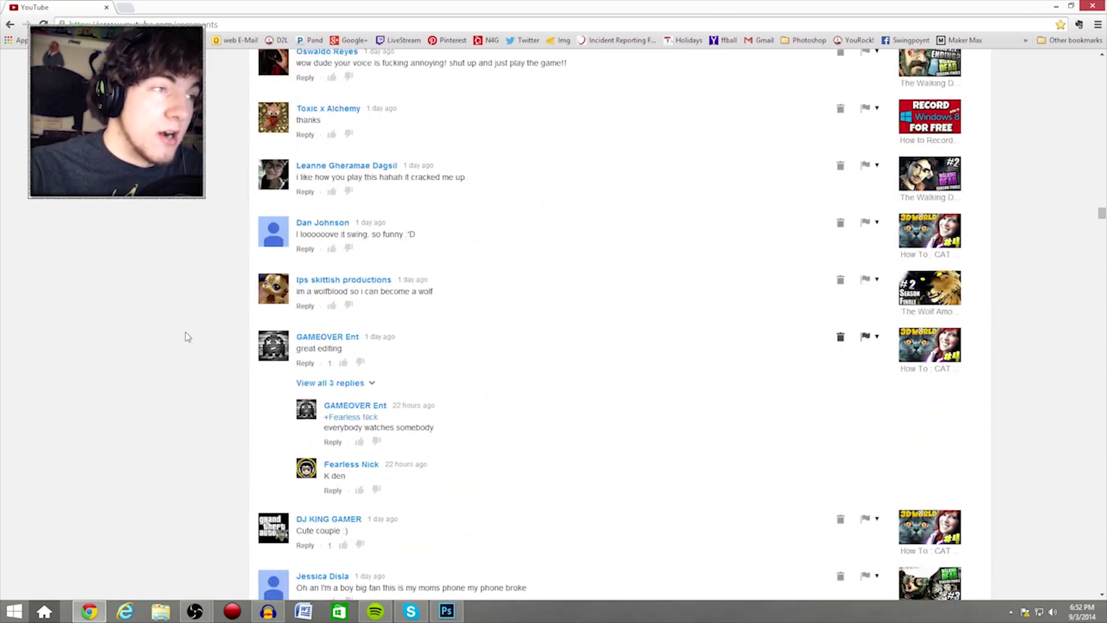
pyautogui.scroll(20, 189, 333)
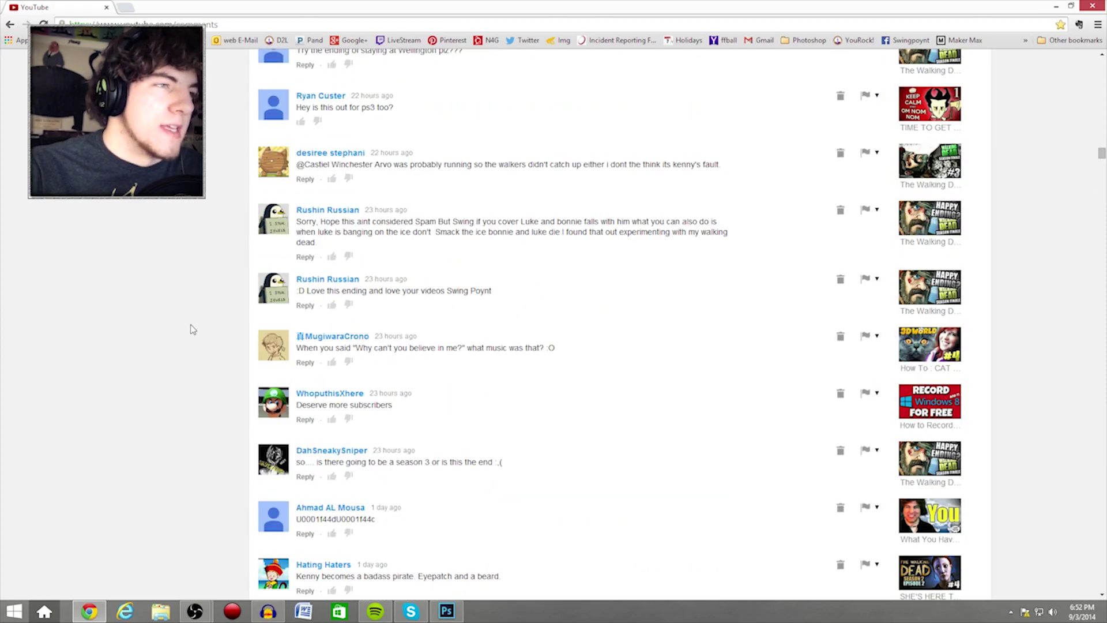
pyautogui.scroll(20, 192, 330)
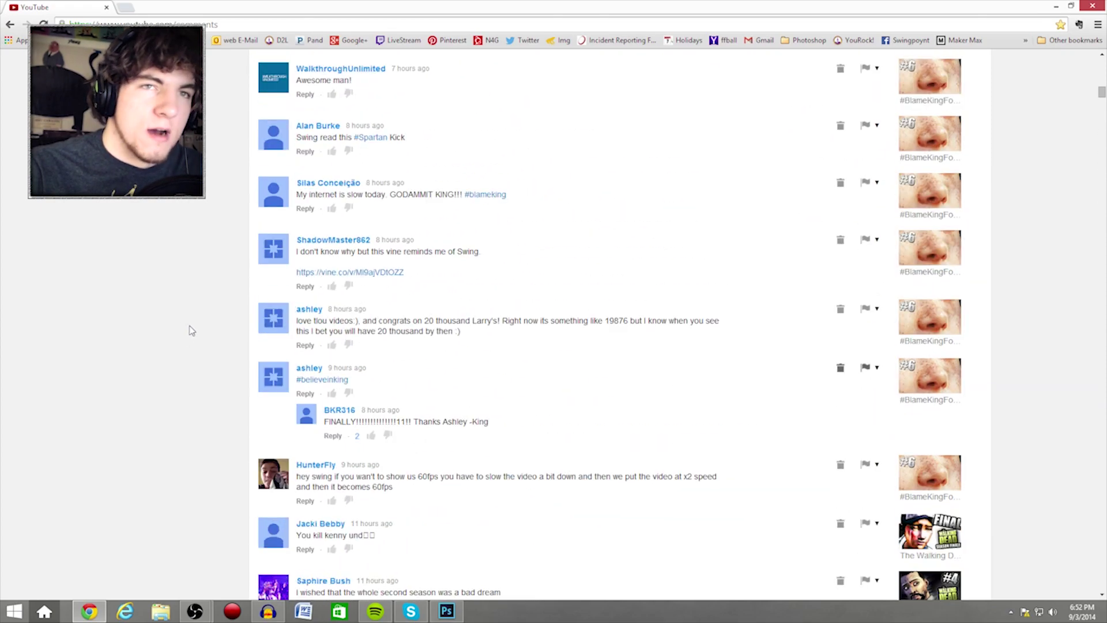
pyautogui.scroll(20, 192, 331)
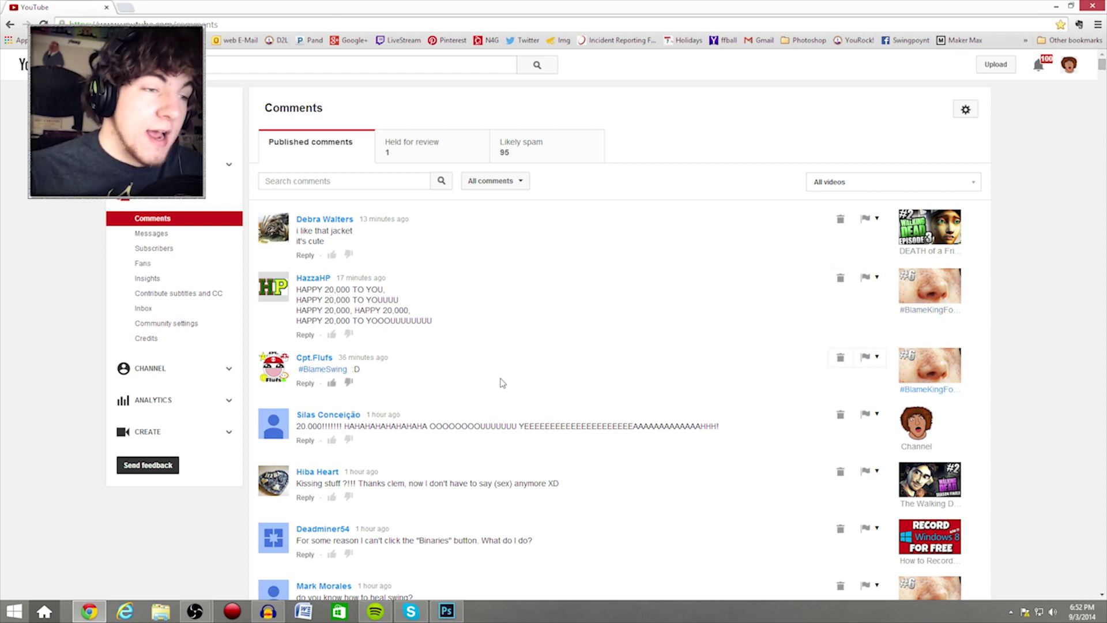
pyautogui.scroll(-4, 502, 383)
pyautogui.click(1056, 7)
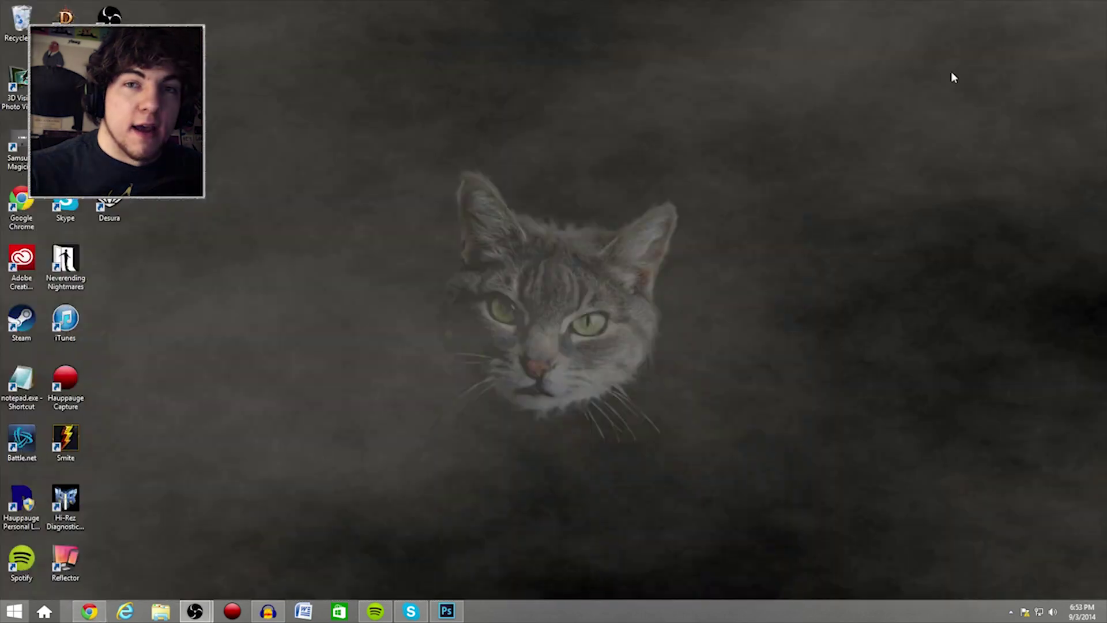